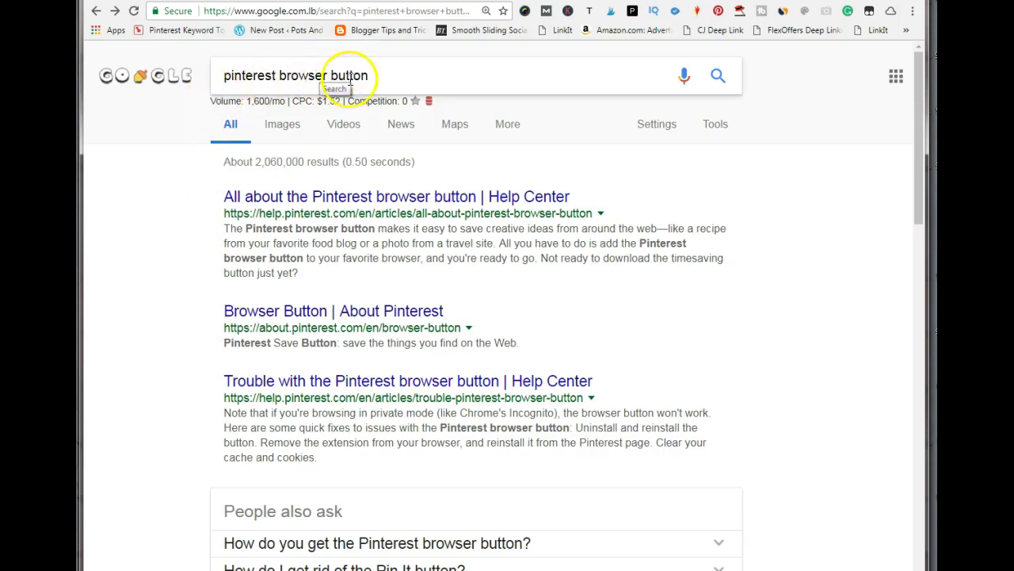
Step: Open the Pinterest Save Button page on the Chrome Web Store from the search results
scroll(450, 319, down, 9)
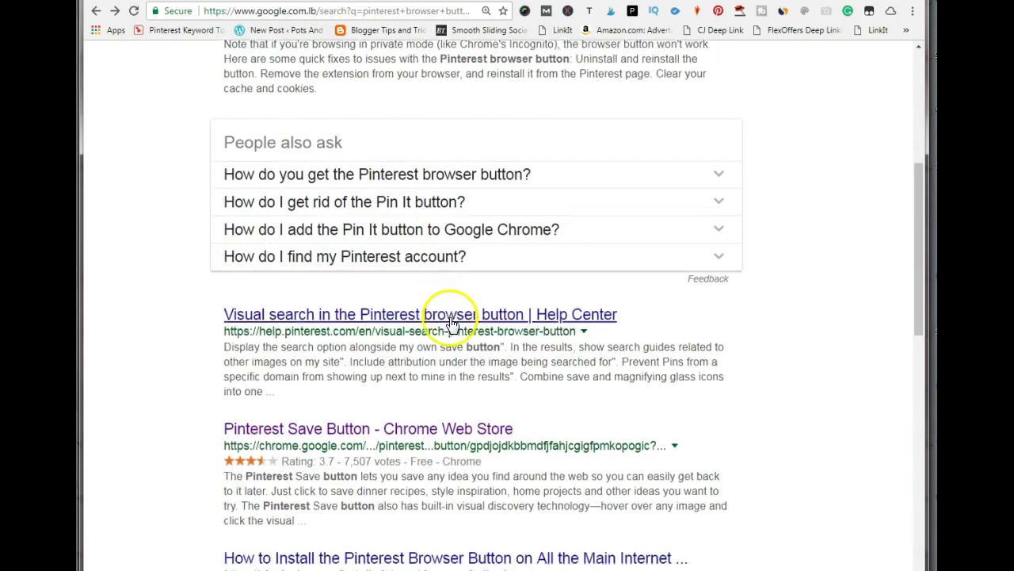
scroll(450, 318, up, 2)
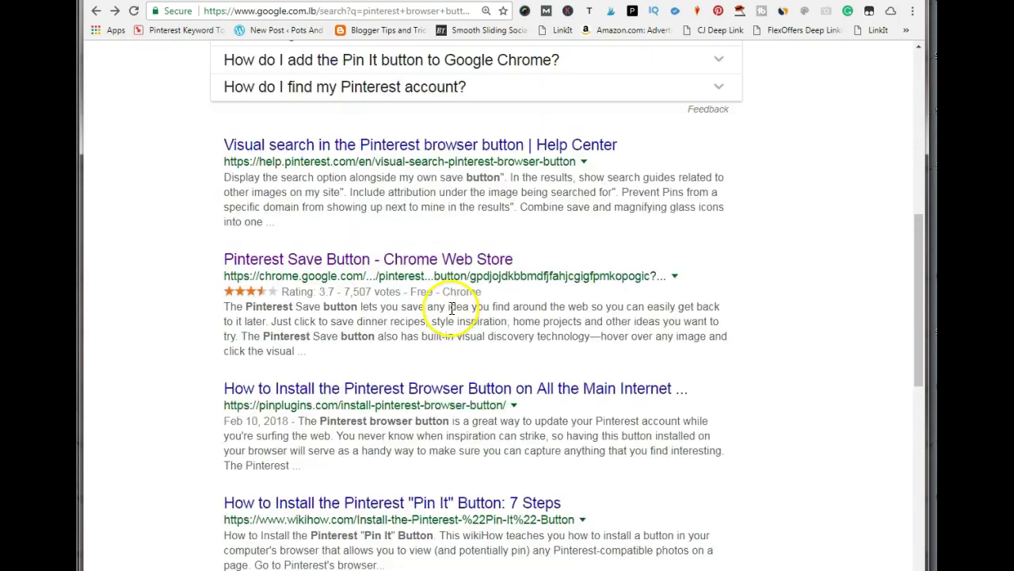
click(361, 265)
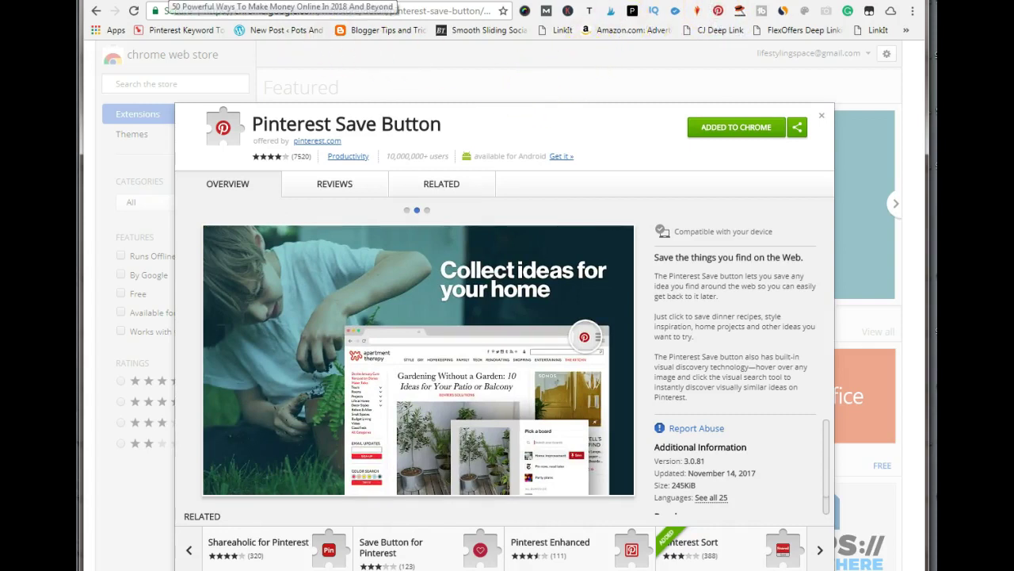
Step: Switch to the article "50 Powerful Ways To Make Money Online In 2018 And Beyond" and copy its web address
click(281, 0)
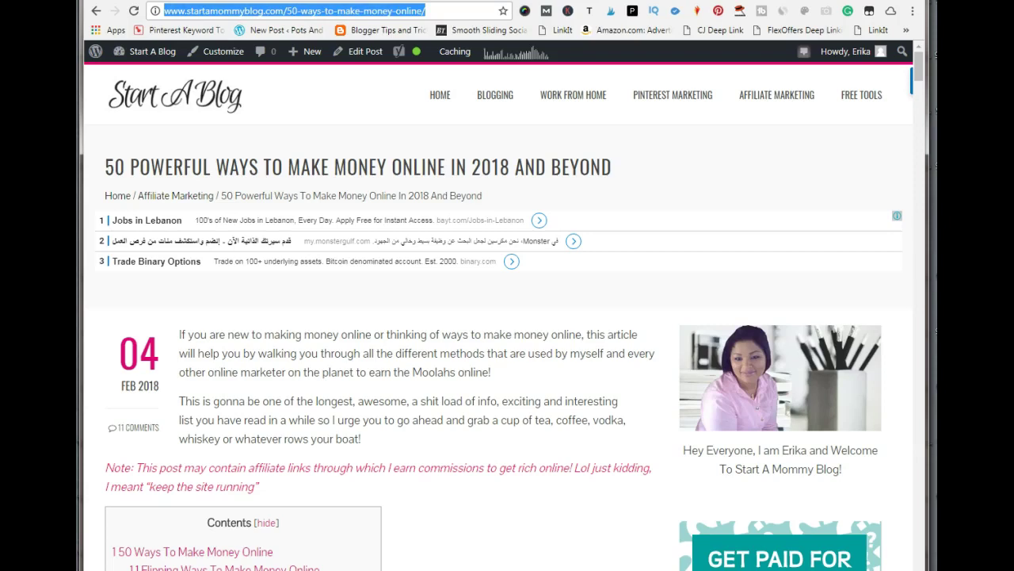
right_click(204, 16)
click(209, 65)
Step: On the Pinterest profile page, start saving a Pin from a website and load the images from the copied article address
key(ctrl+Tab)
click(808, 67)
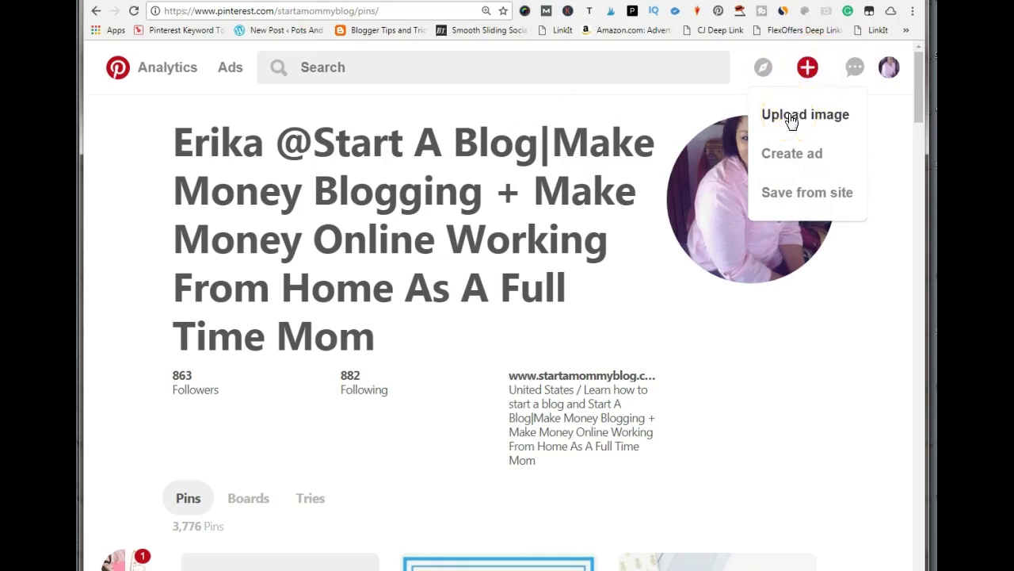
click(806, 203)
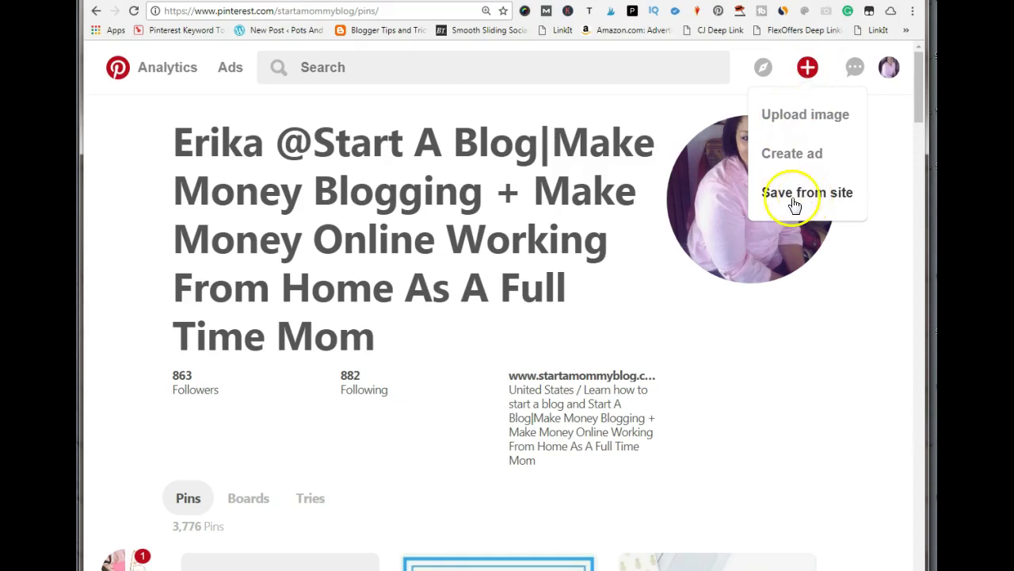
click(810, 197)
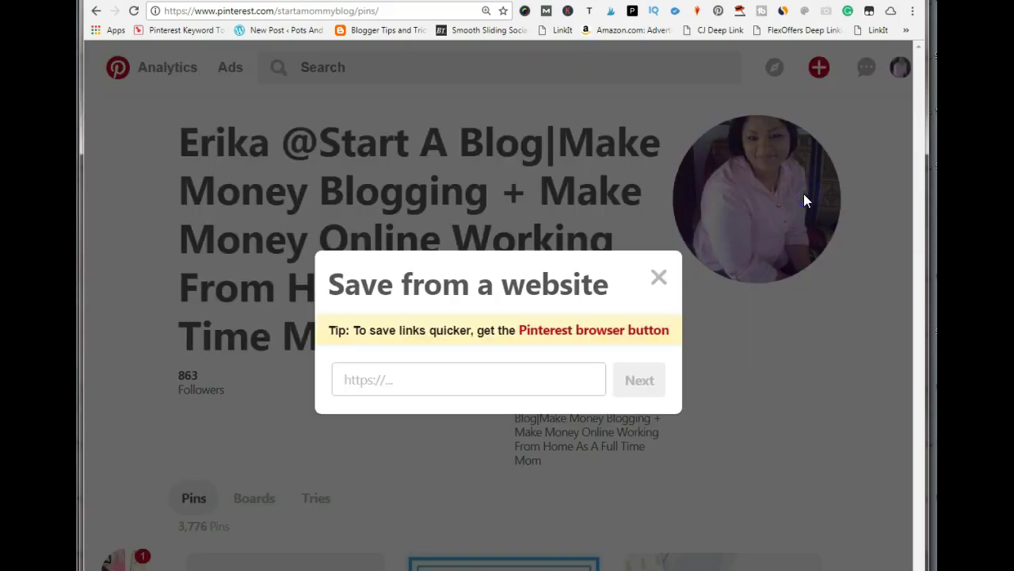
right_click(334, 374)
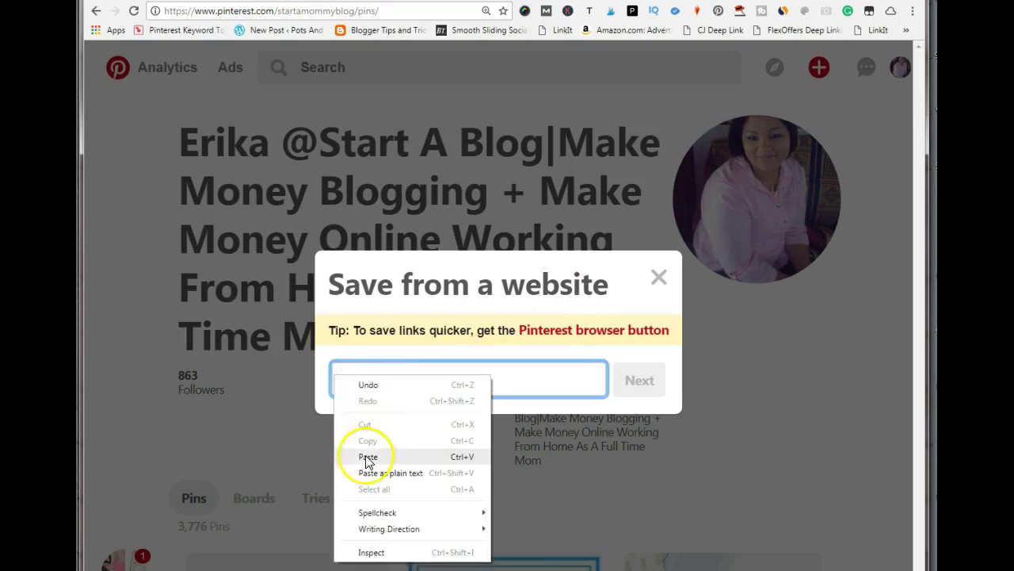
click(366, 456)
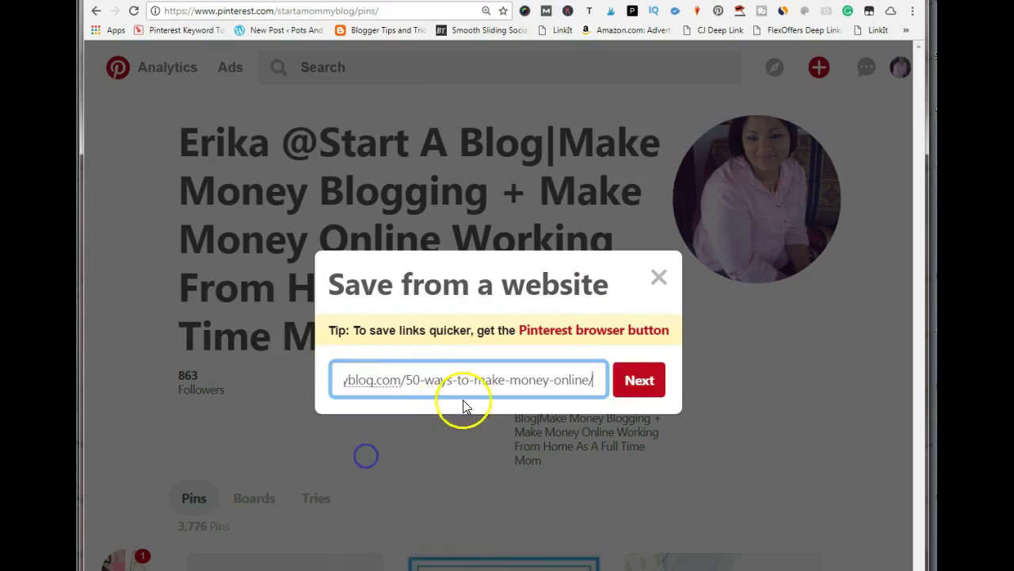
click(641, 379)
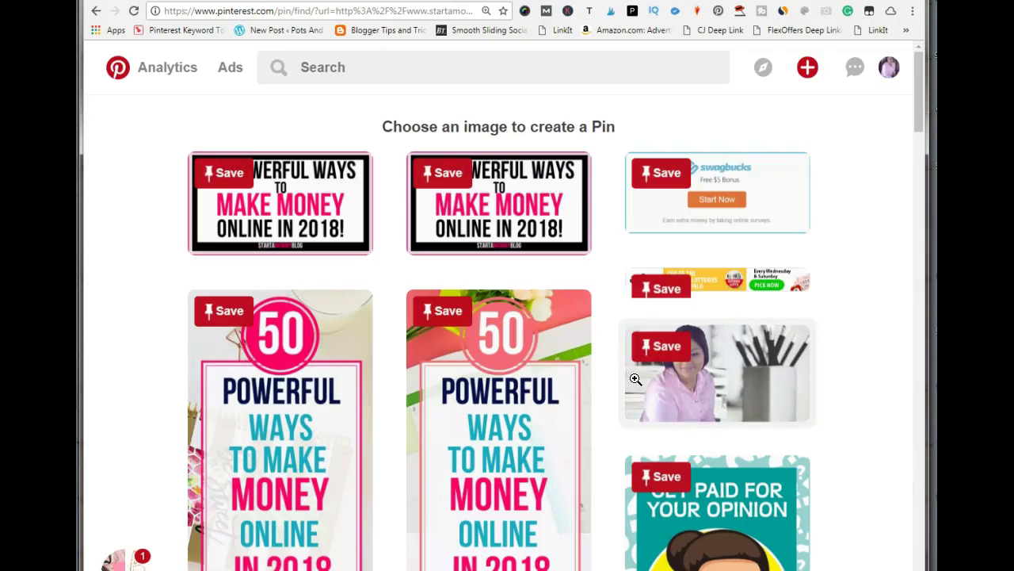
Step: Save the tall "50 Powerful Ways" image with the coral border to the Creative Blogging Tips board and dismiss the confirmation
scroll(478, 355, down, 5)
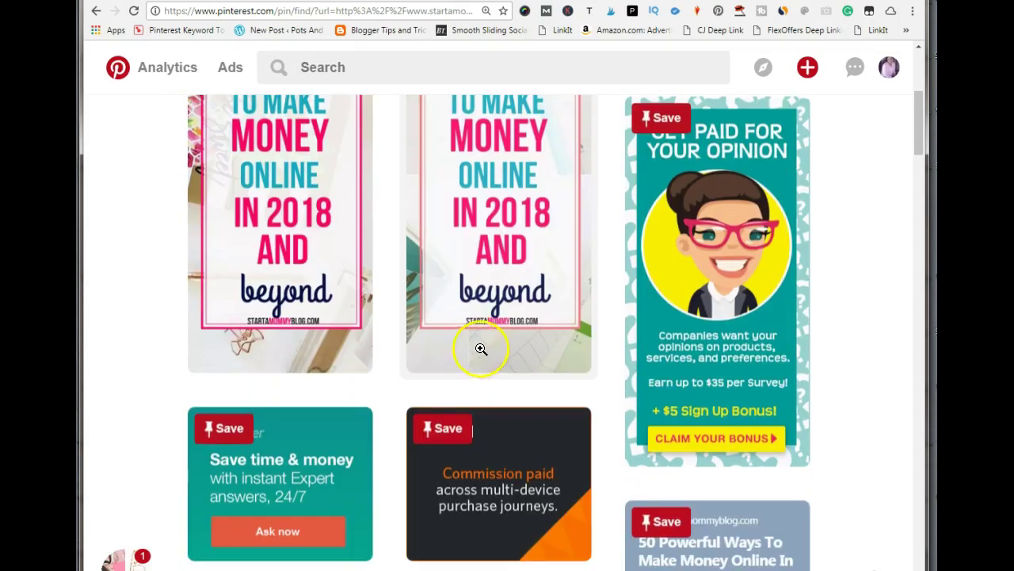
scroll(481, 349, up, 5)
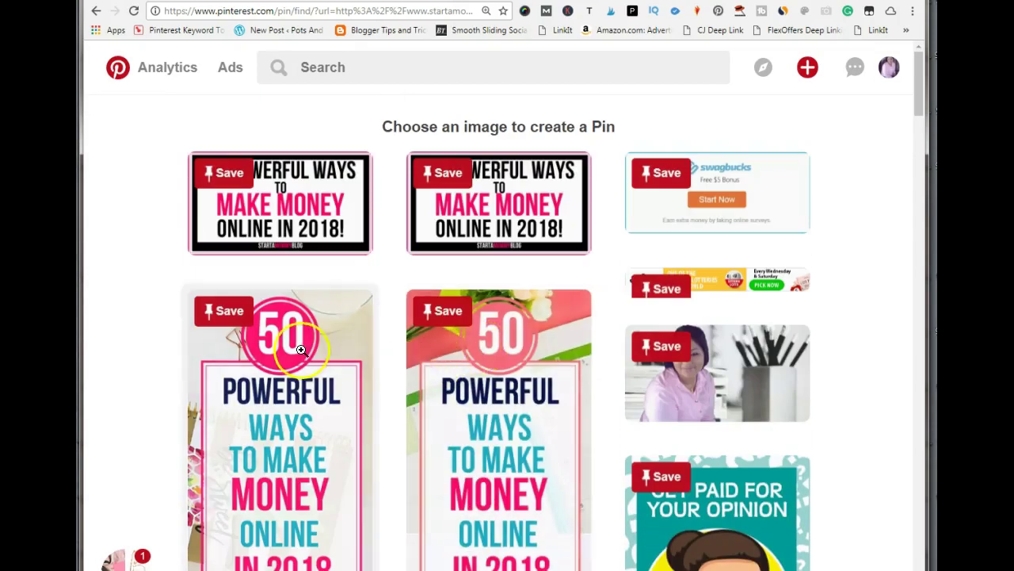
scroll(492, 357, down, 1)
scroll(492, 358, down, 4)
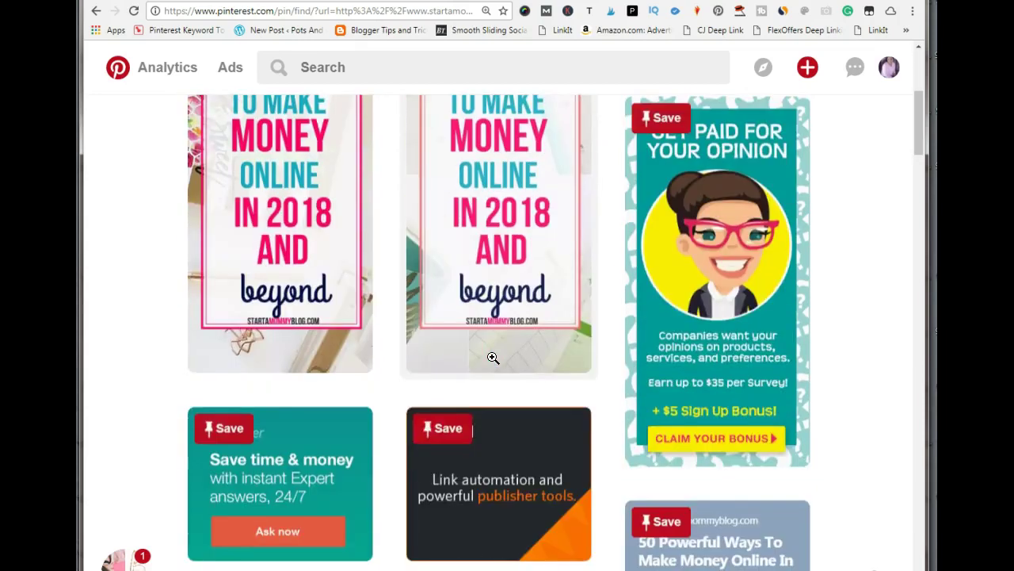
scroll(491, 356, up, 4)
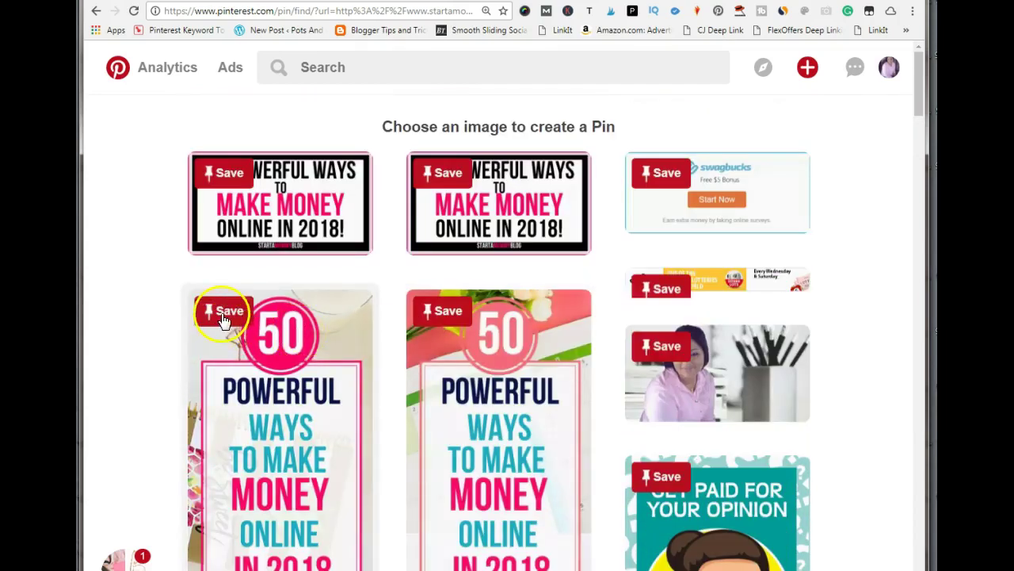
click(442, 311)
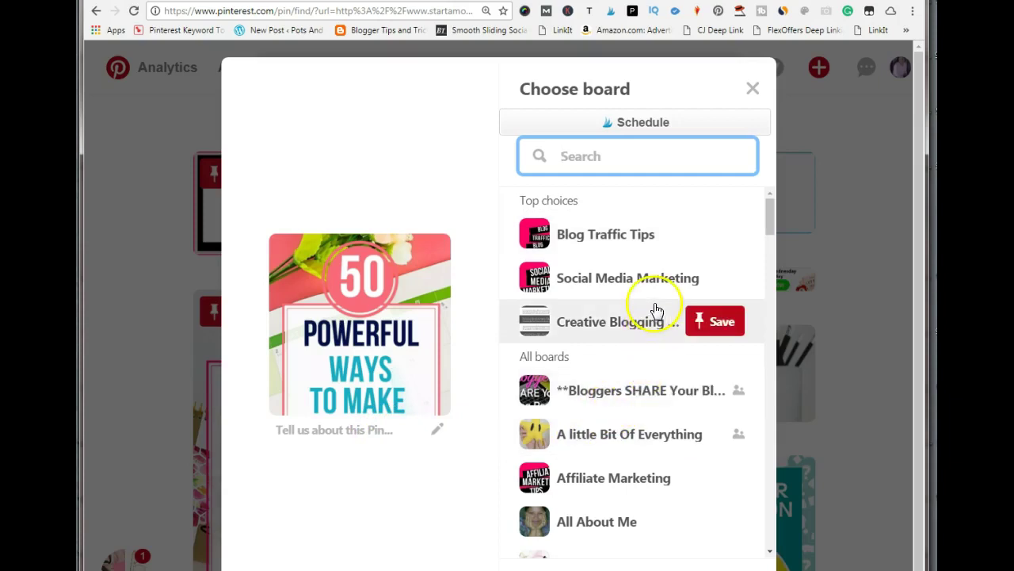
click(720, 325)
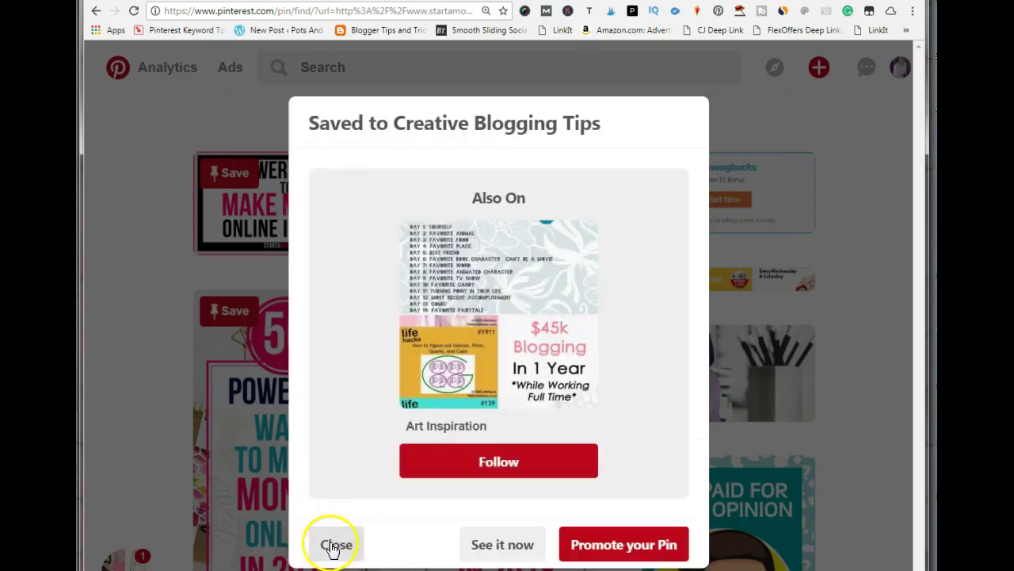
click(329, 546)
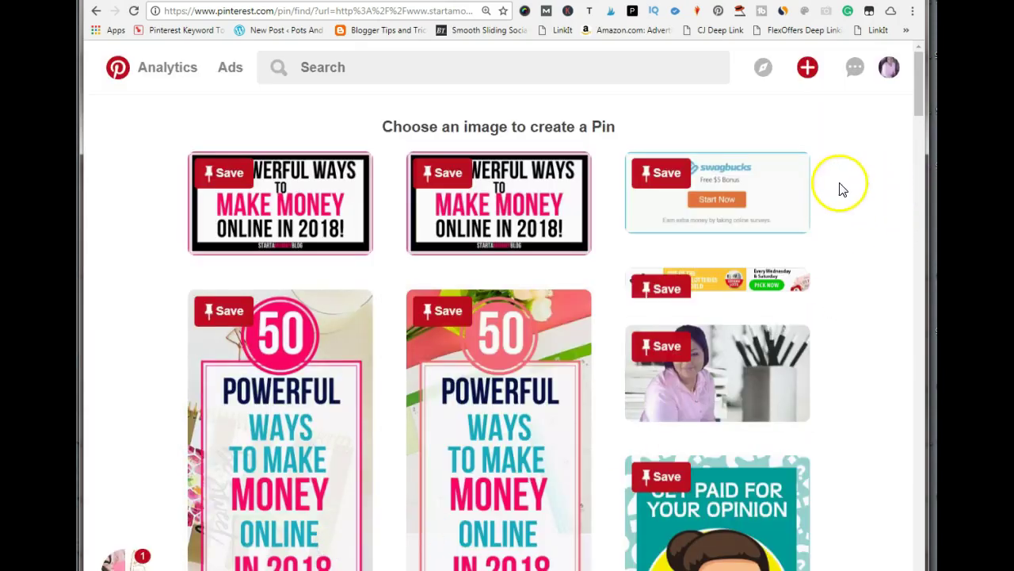
Step: Start a Pin from an uploaded image and choose the file "how to get Facebook Page Likes.png" from the Downloads folder
click(807, 68)
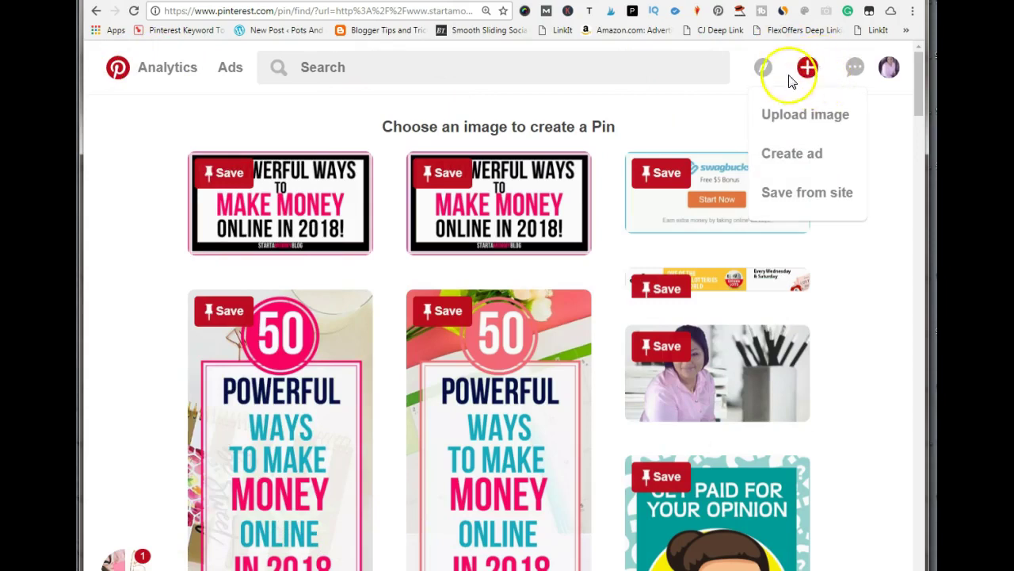
click(805, 68)
click(808, 69)
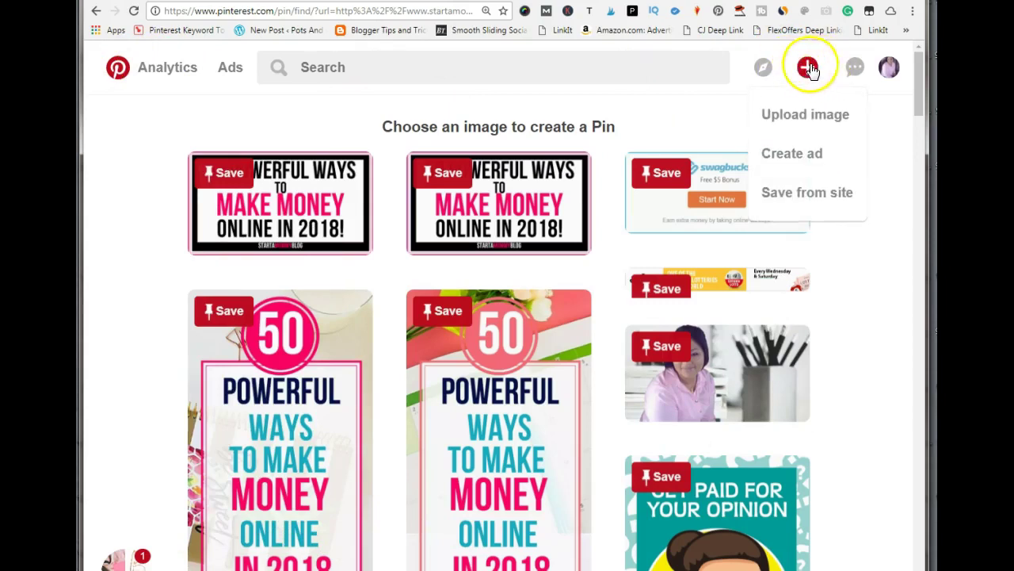
click(789, 116)
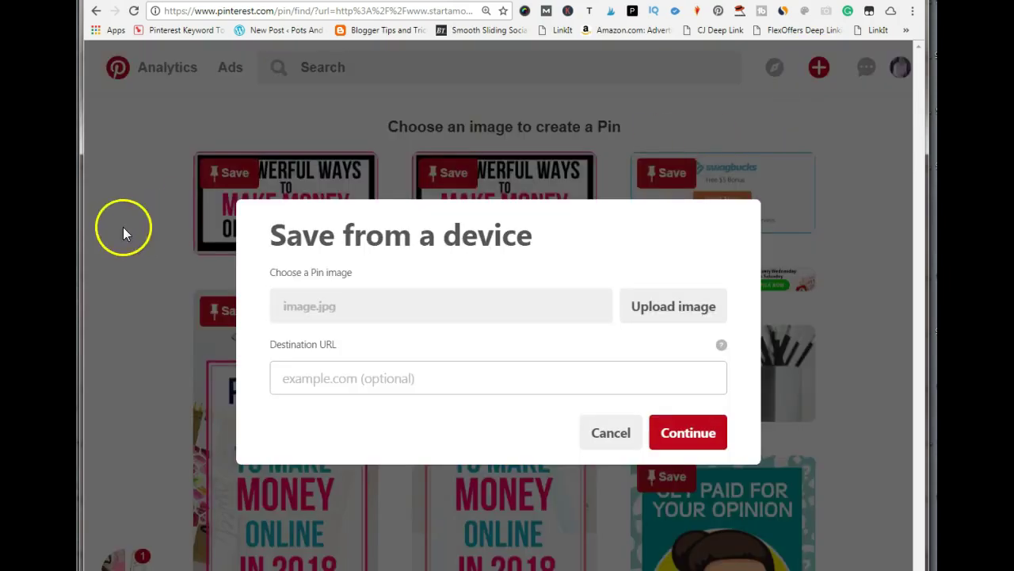
click(652, 305)
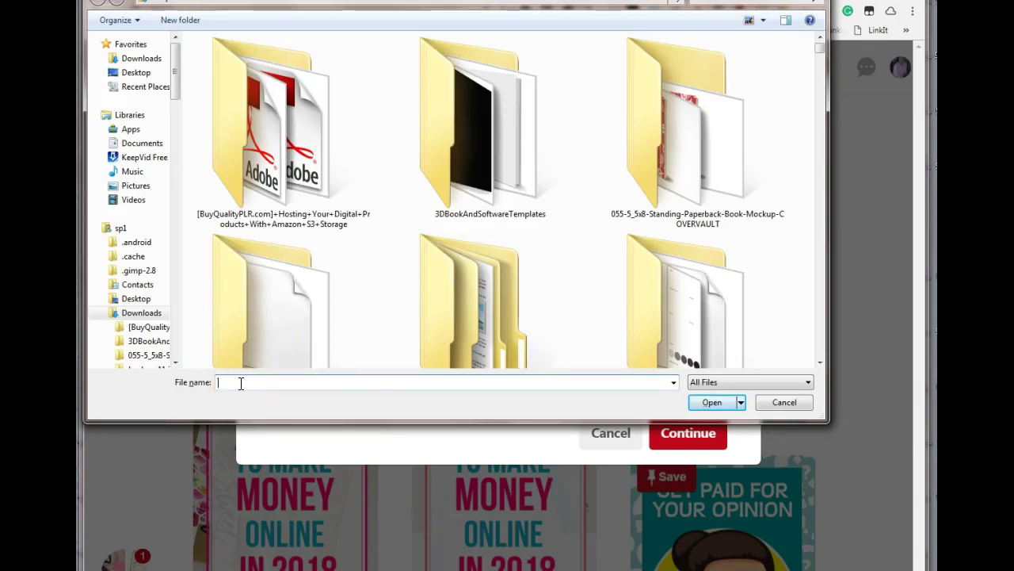
text(how)
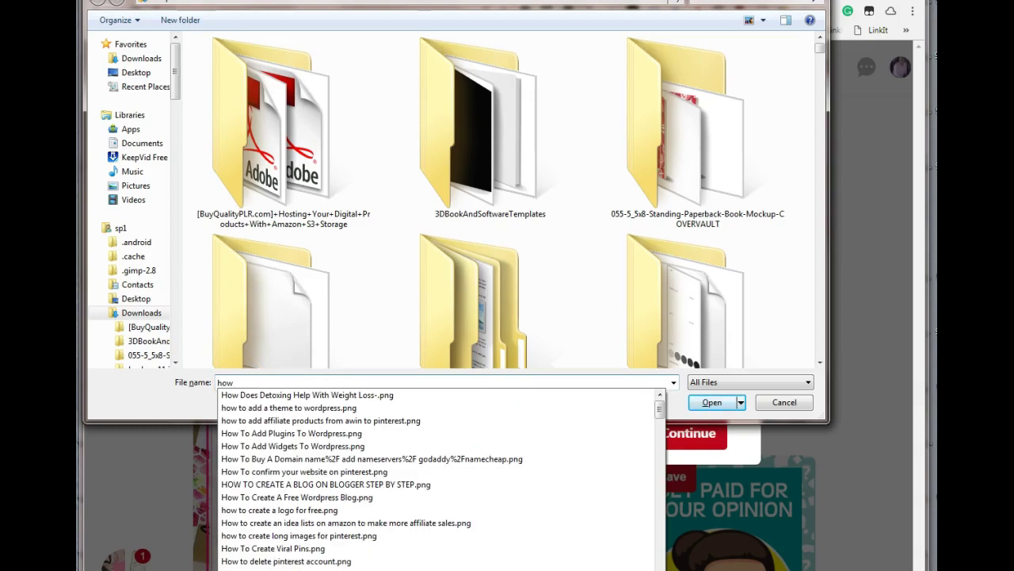
text( to)
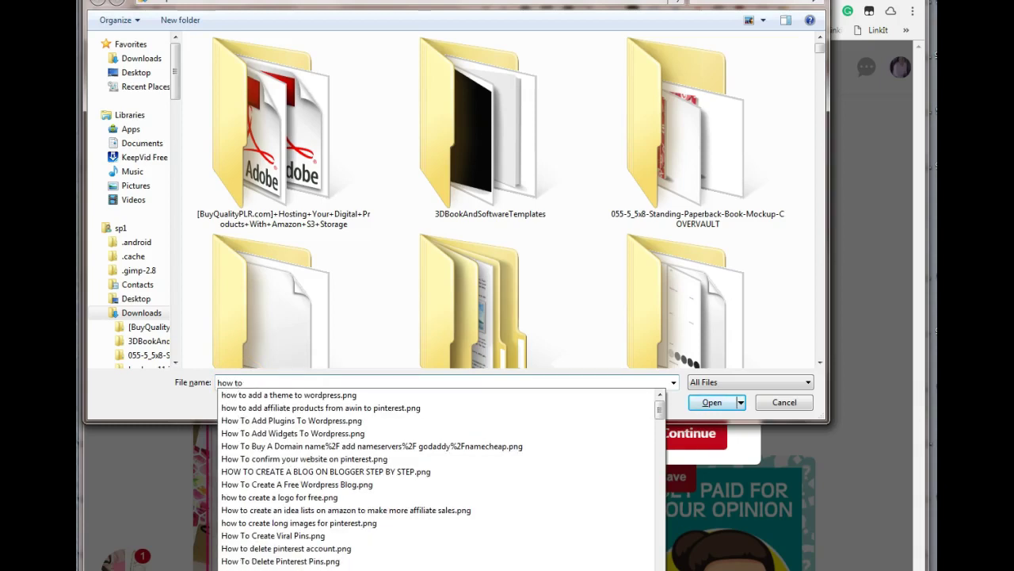
text( get facebook)
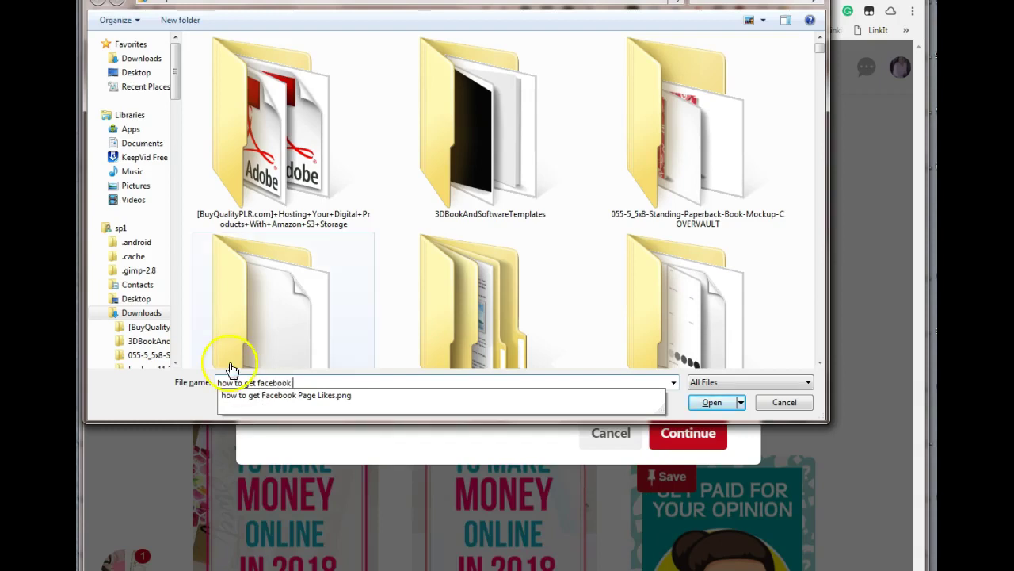
click(241, 406)
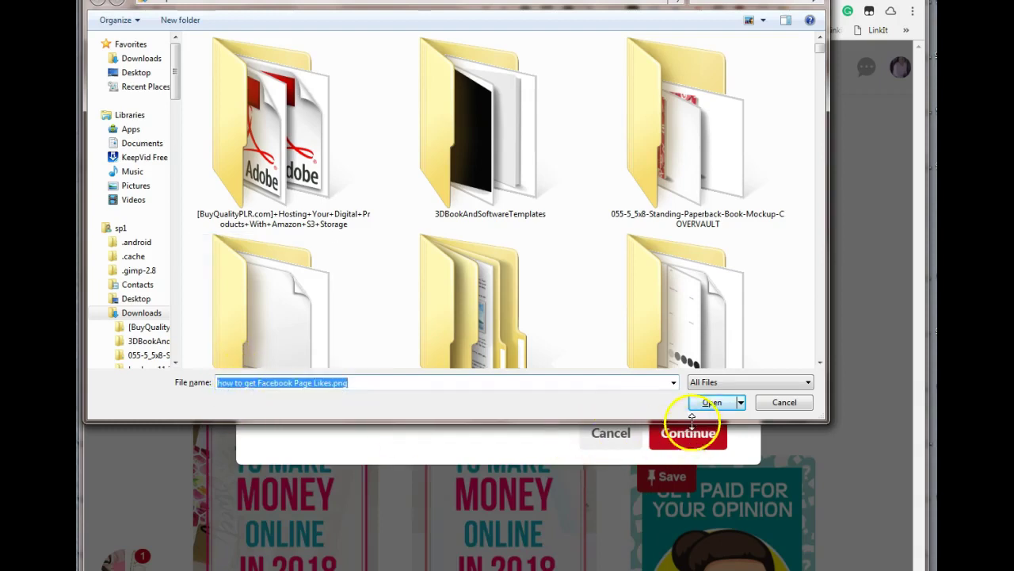
click(714, 401)
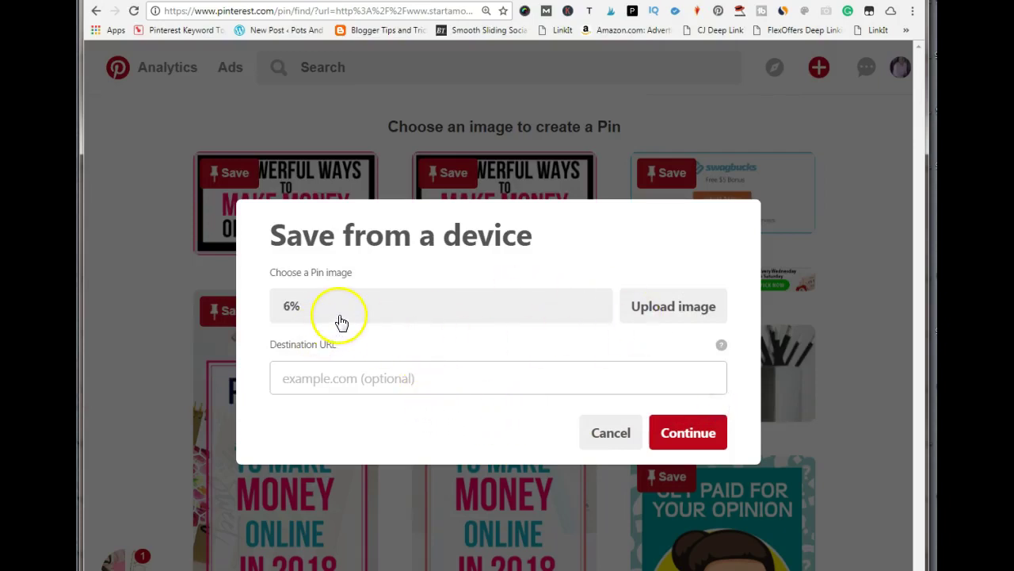
click(307, 380)
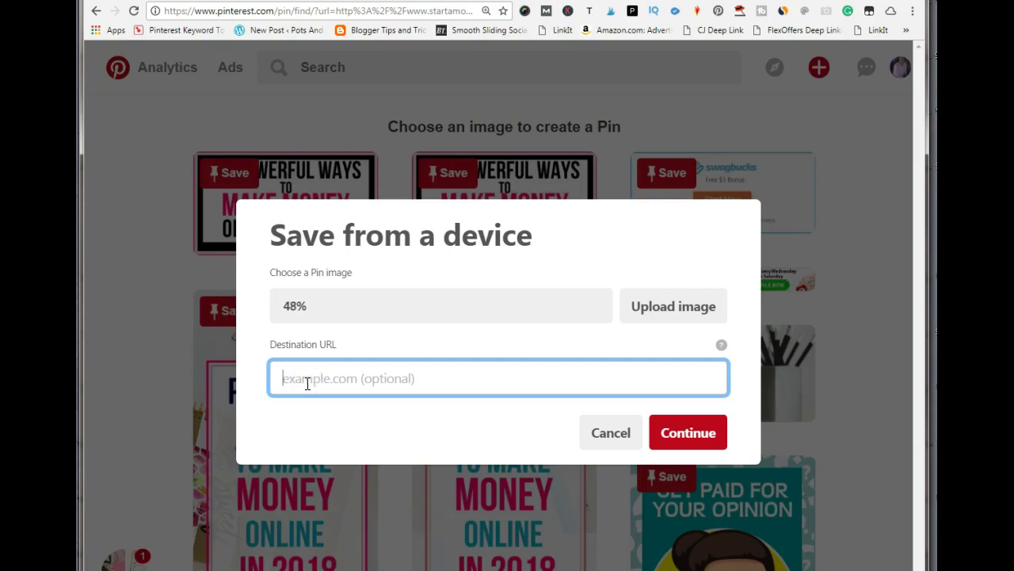
text(http)
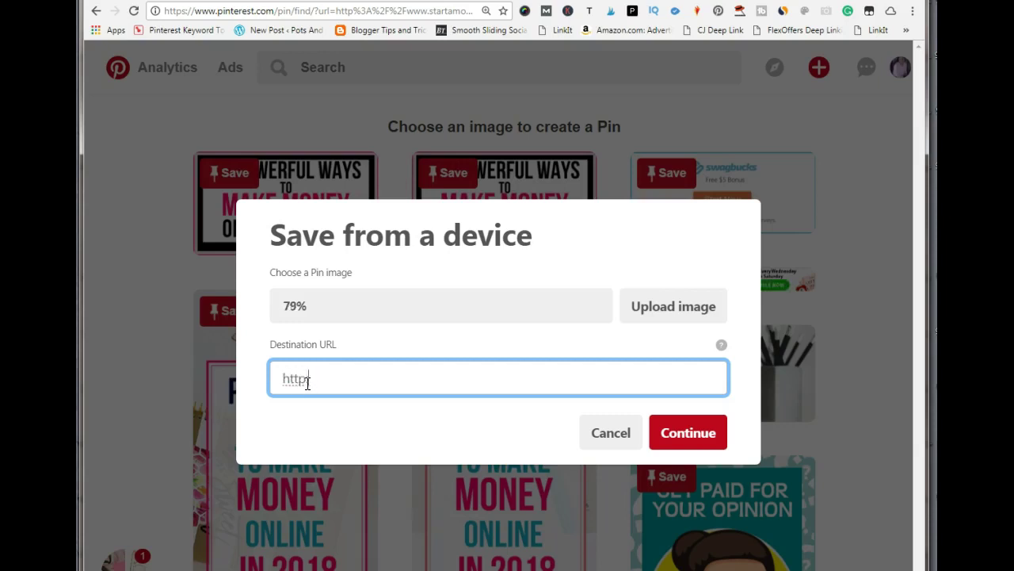
text(://www.startamommyblog.com)
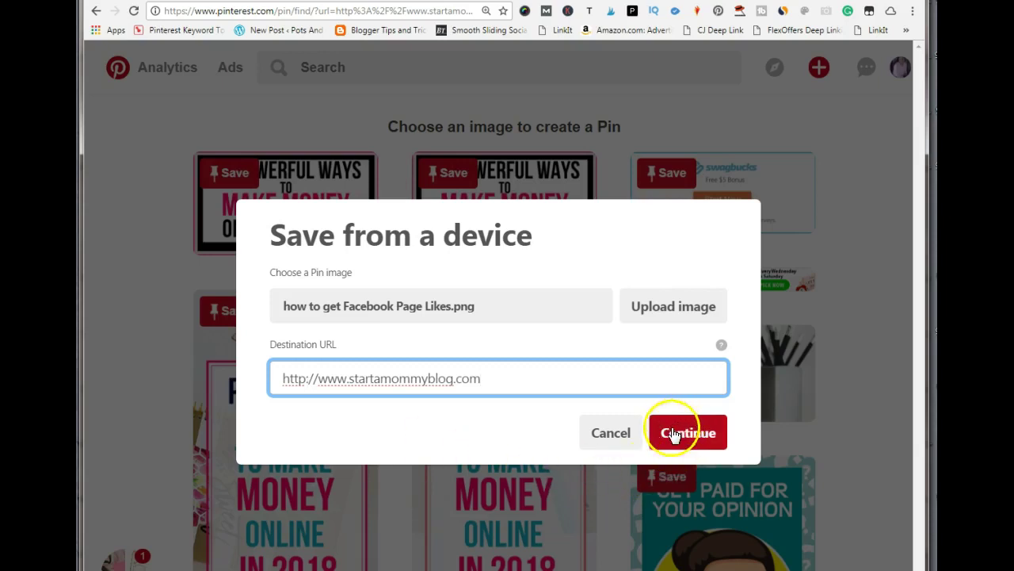
click(680, 428)
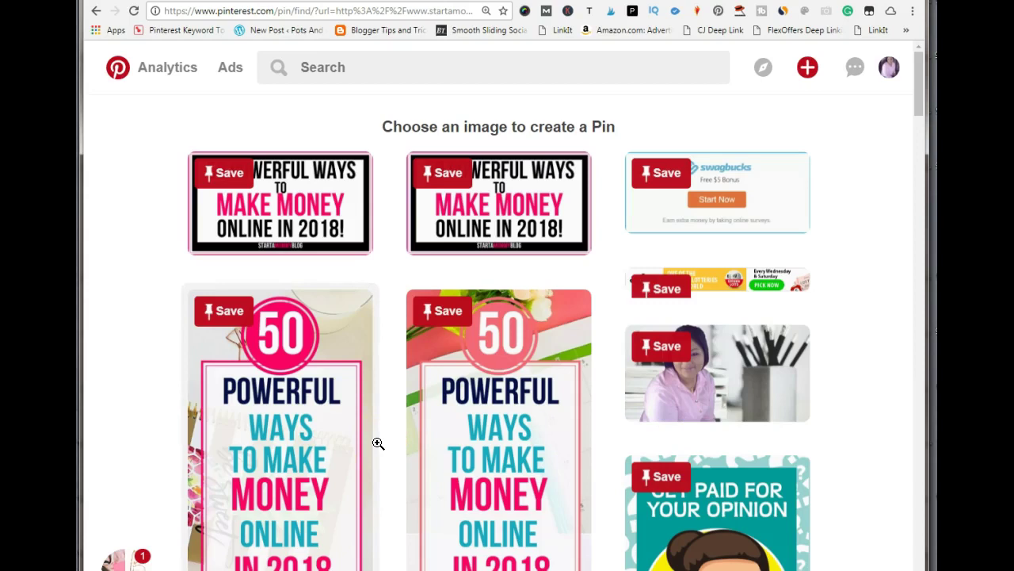
Step: Open the Facebook page likes Pin's description for editing and close the board selection without saving the Pin
click(378, 446)
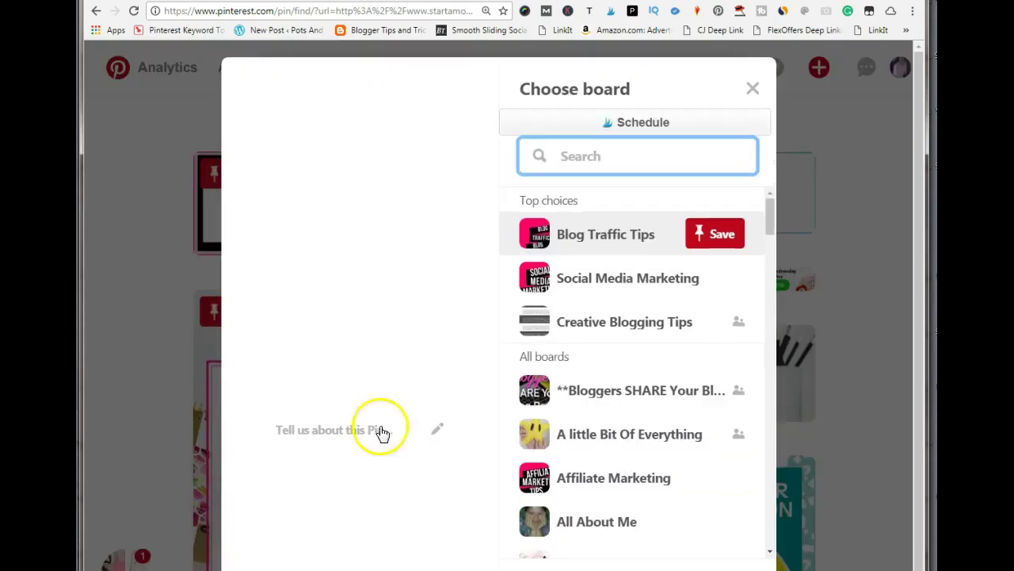
click(437, 435)
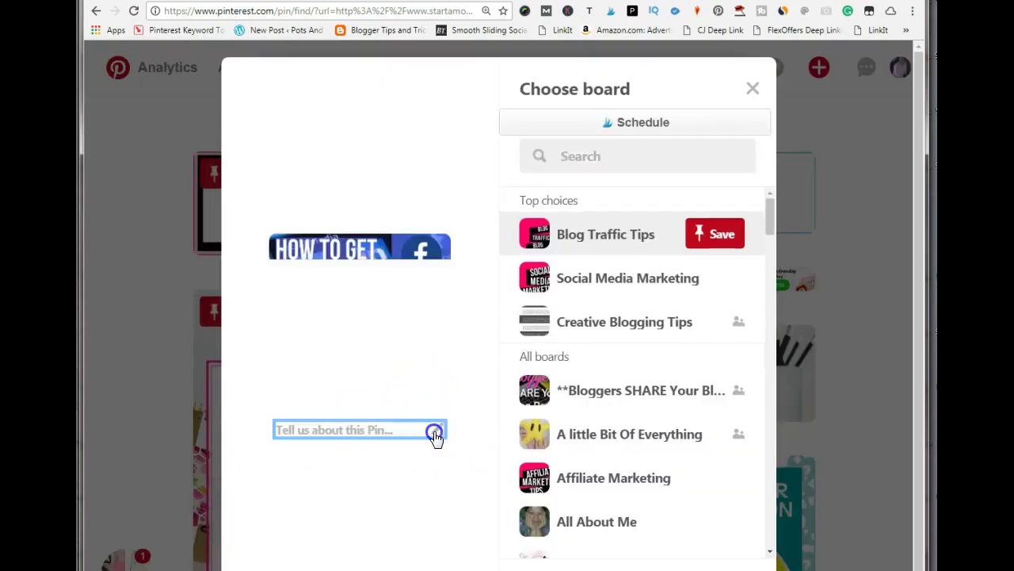
click(306, 420)
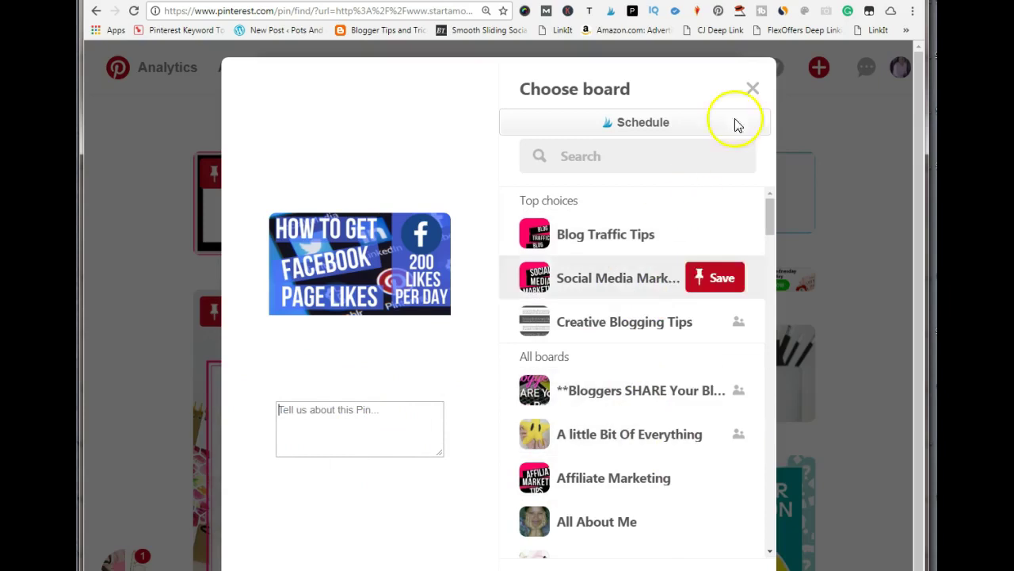
click(754, 89)
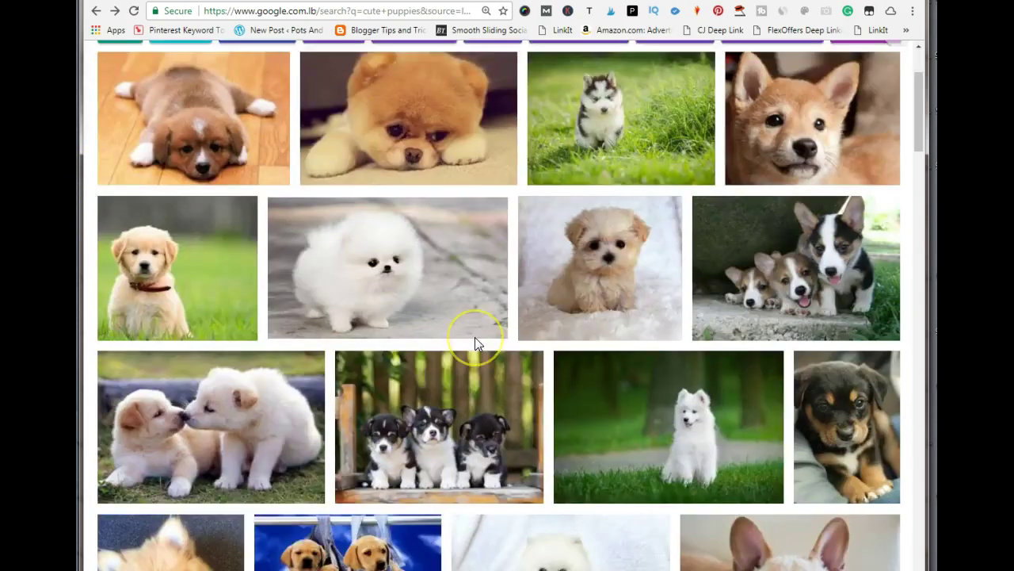
Step: Filter the "cute puppies" image results to an exact size of 564 px wide by 900 px high
scroll(474, 337, up, 2)
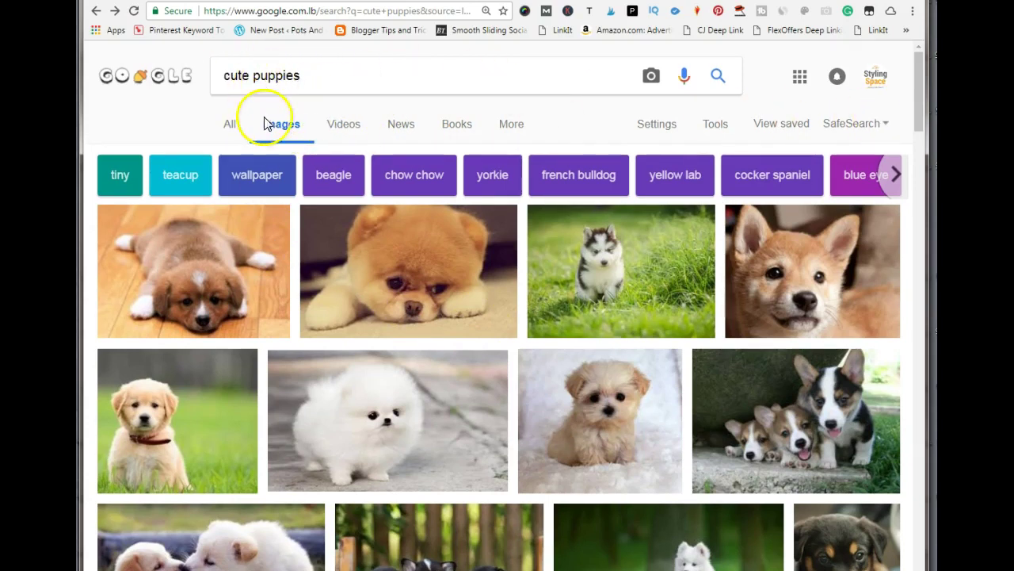
click(716, 127)
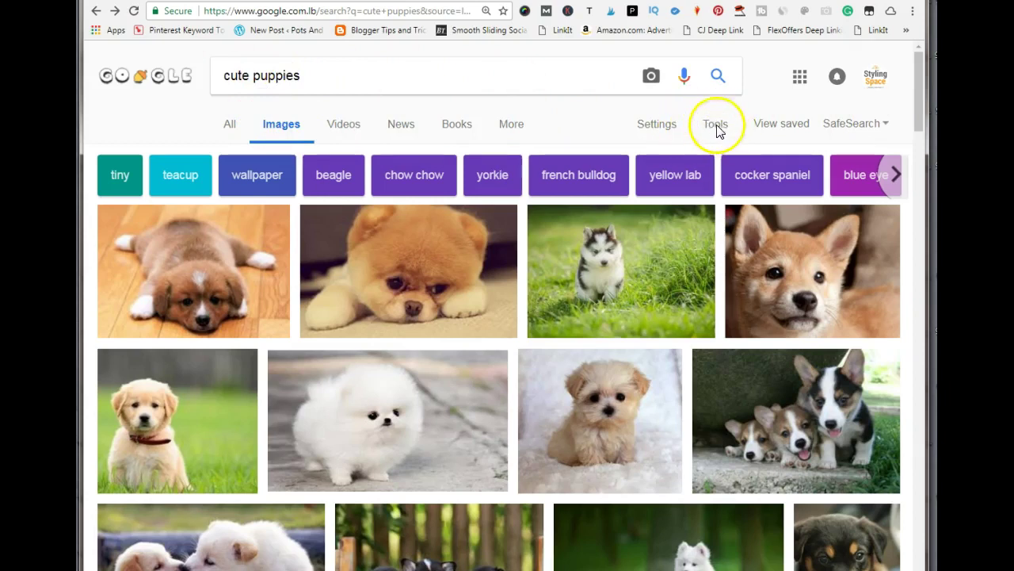
click(716, 129)
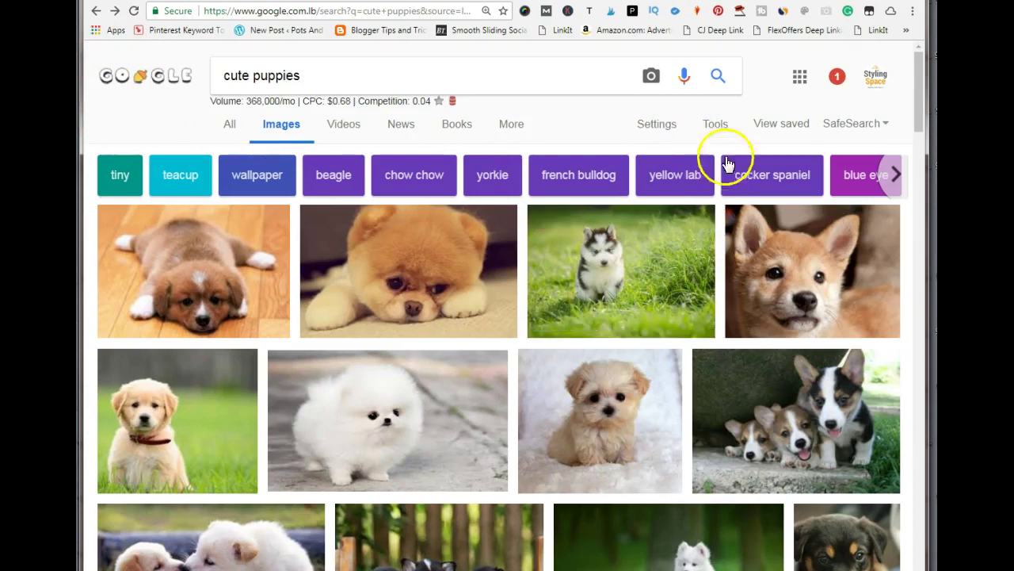
click(708, 124)
click(245, 155)
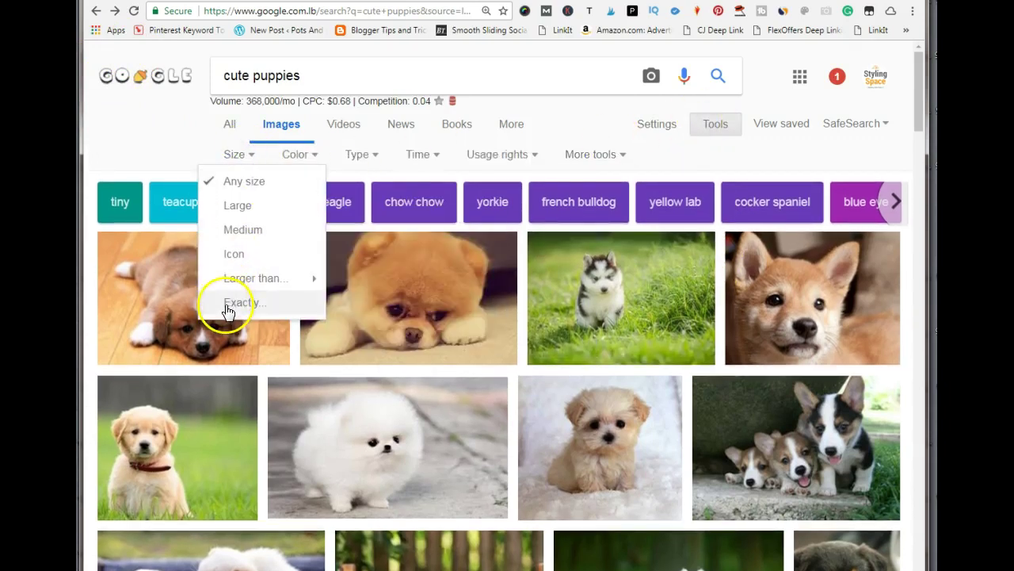
click(228, 307)
click(500, 337)
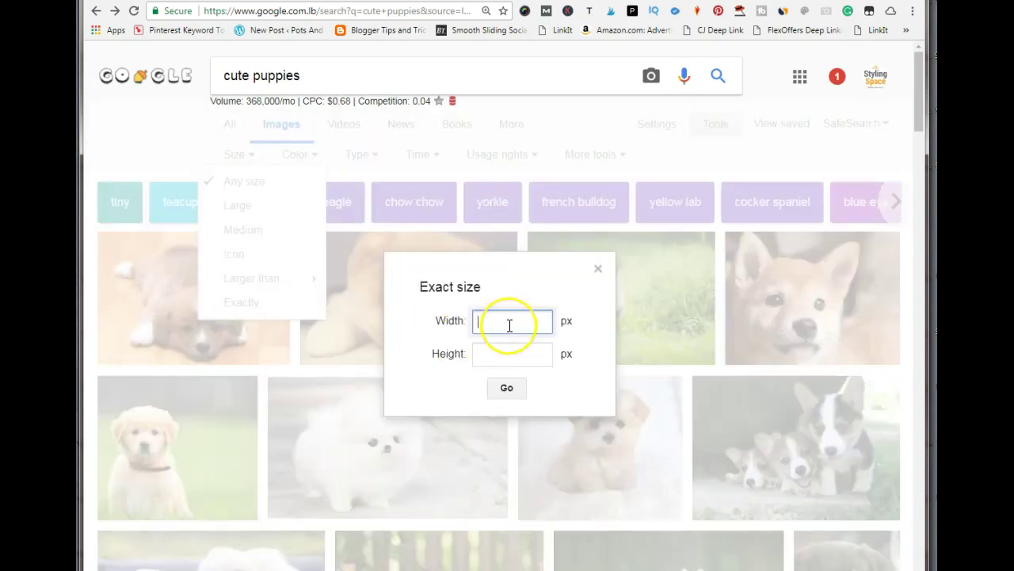
click(494, 358)
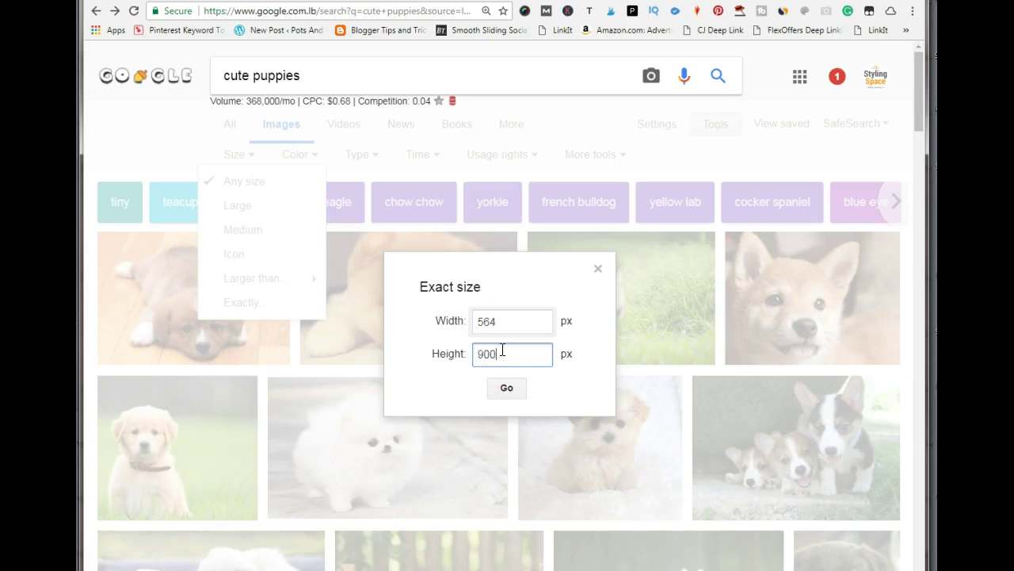
click(507, 388)
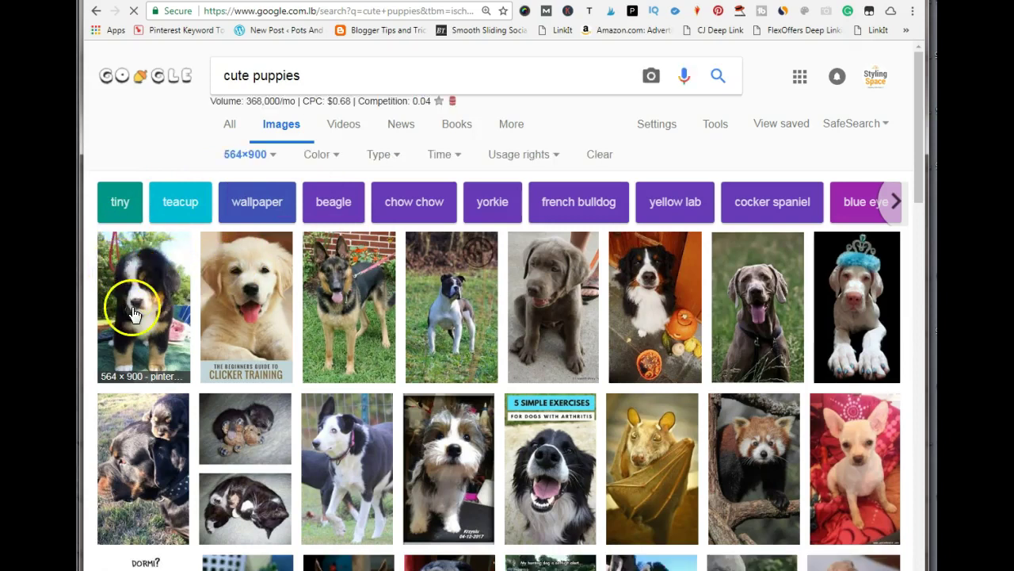
Step: Start saving the first puppy image to Pinterest and shorten its description to "cute puppies"
mouse_move(119, 268)
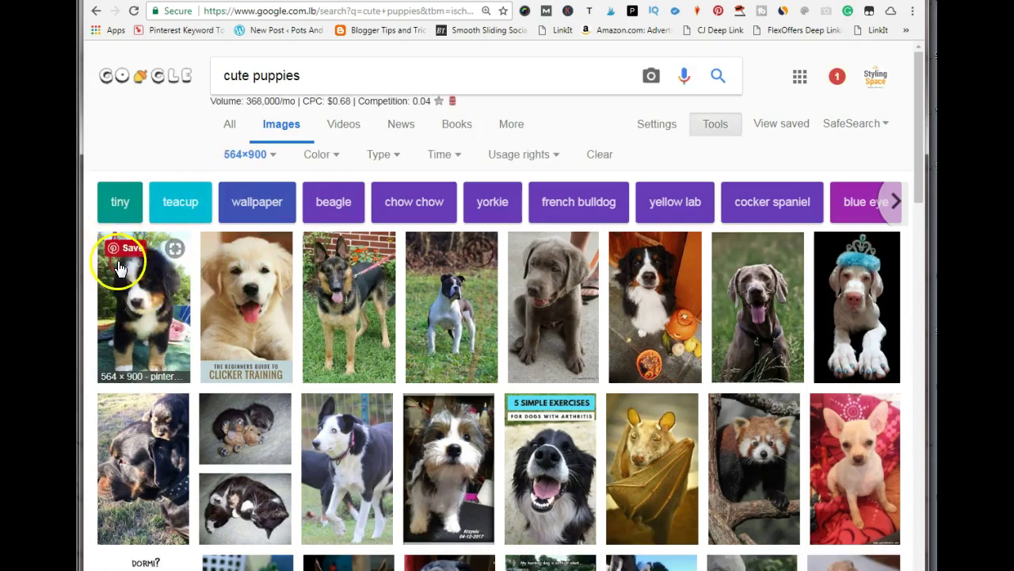
click(126, 253)
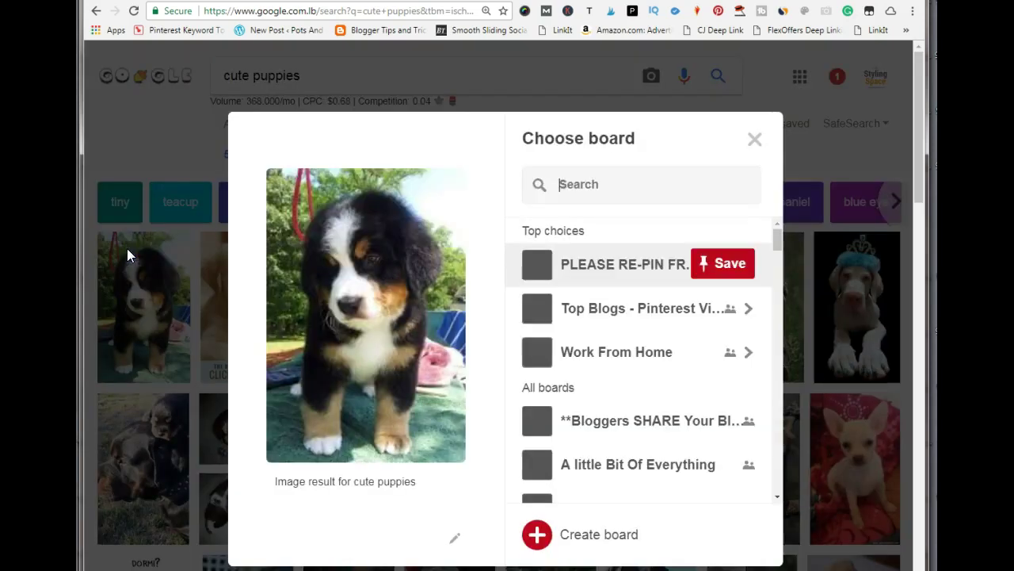
click(264, 475)
triple_click(406, 481)
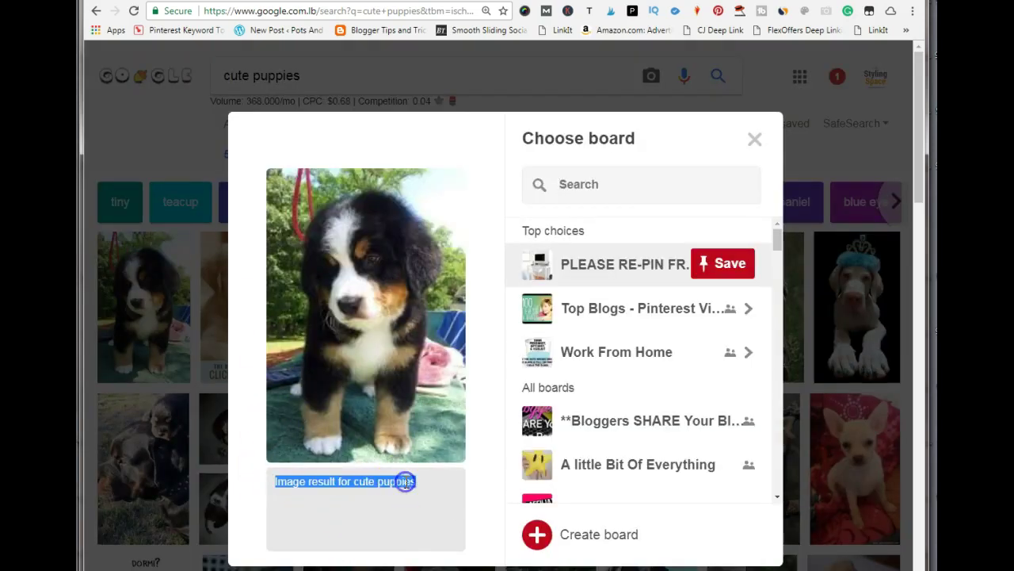
drag(351, 483, 231, 484)
key(BackSpace)
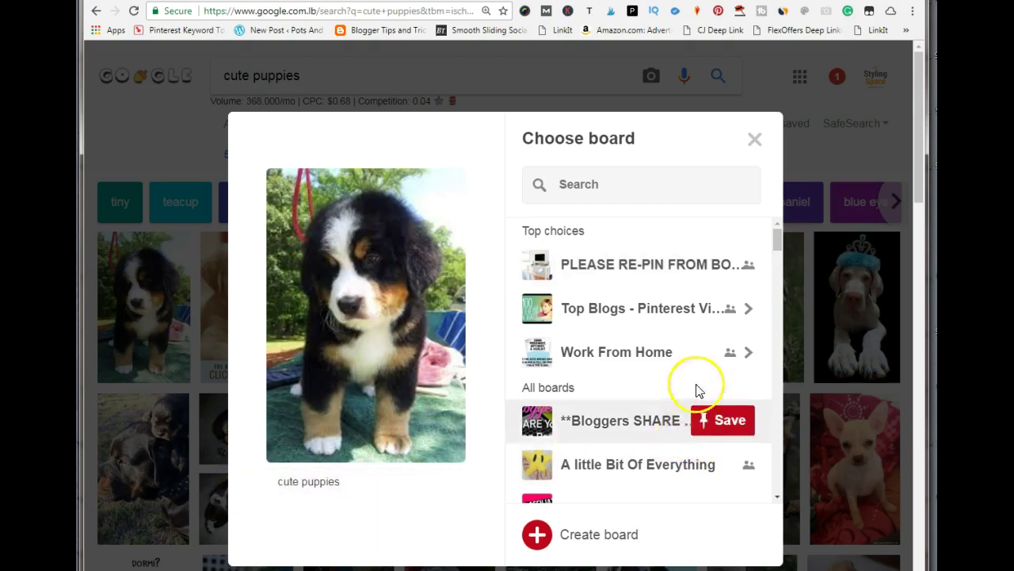
Step: Look through the list of boards for the puppy Pin and choose the Top Blogs board
scroll(701, 388, down, 3)
scroll(701, 404, down, 15)
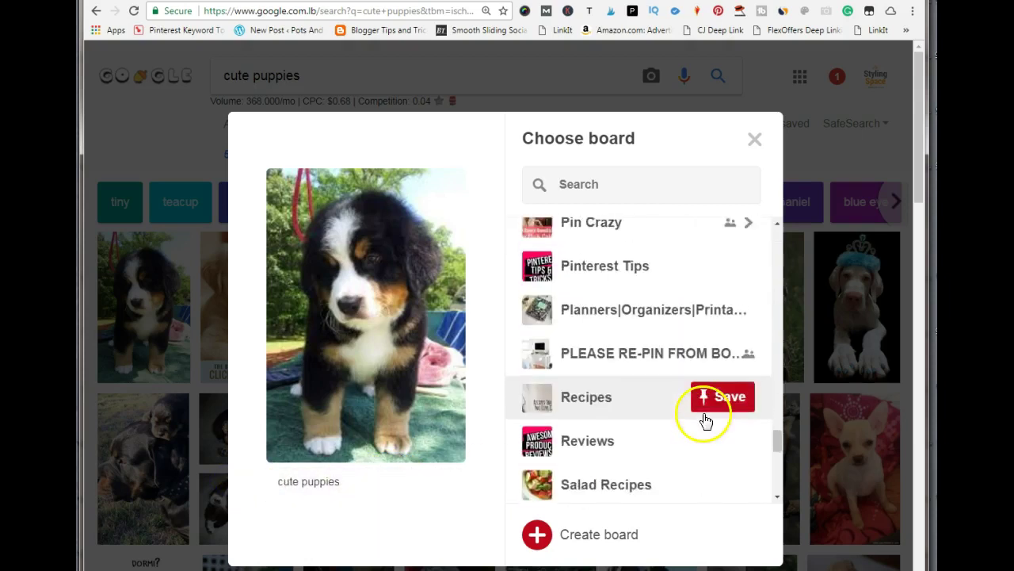
scroll(701, 427, up, 15)
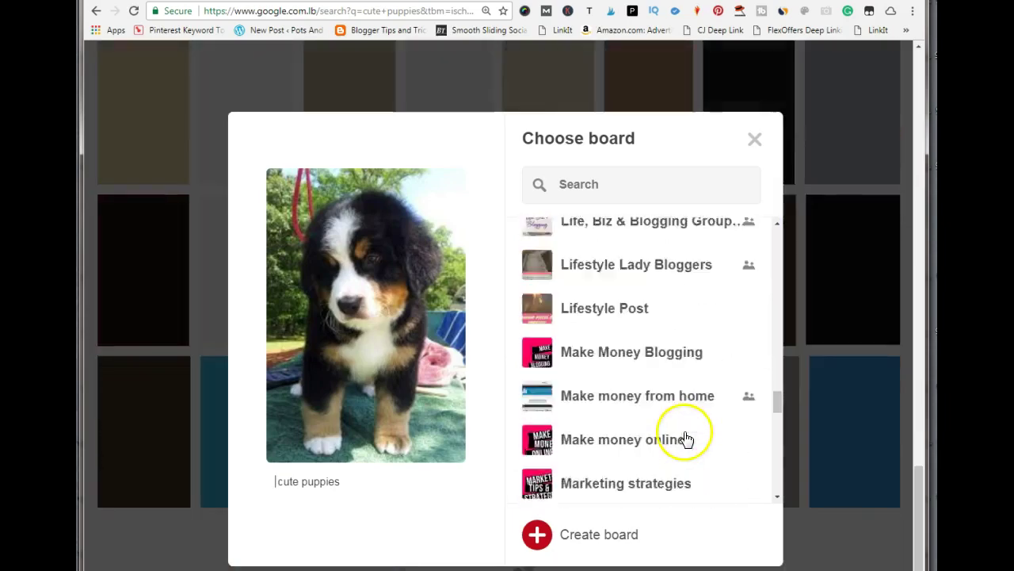
scroll(687, 434, up, 10)
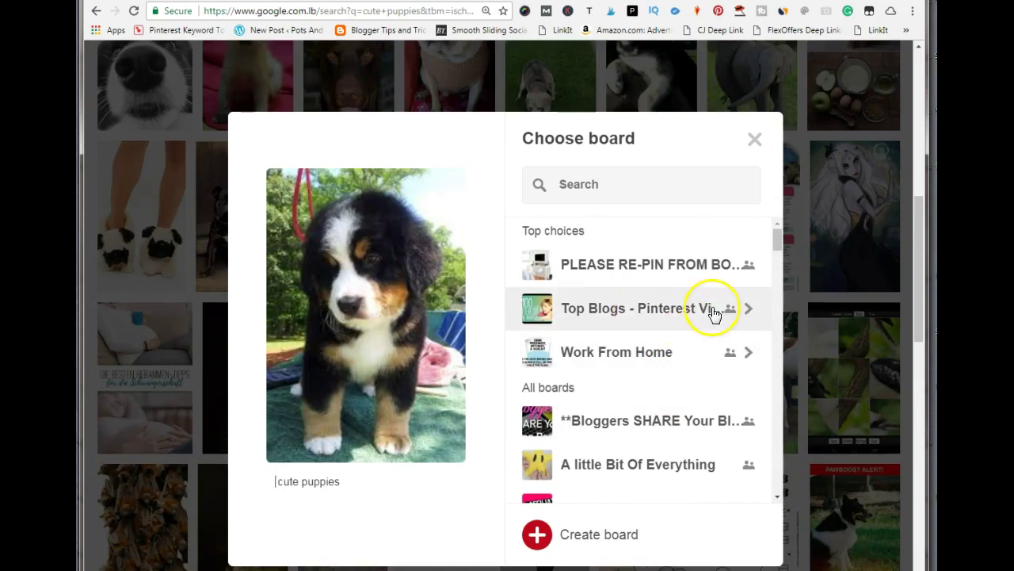
click(691, 308)
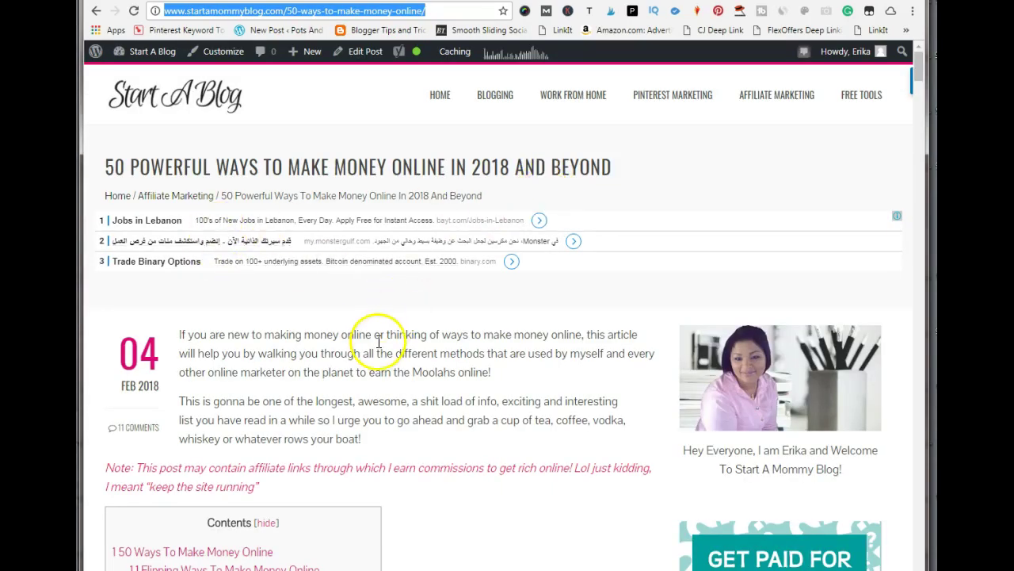
Step: Use the Pinterest browser extension on the 50 ways to make money online article and pick the first tall "50 Powerful Ways" image for saving
scroll(391, 347, down, 1)
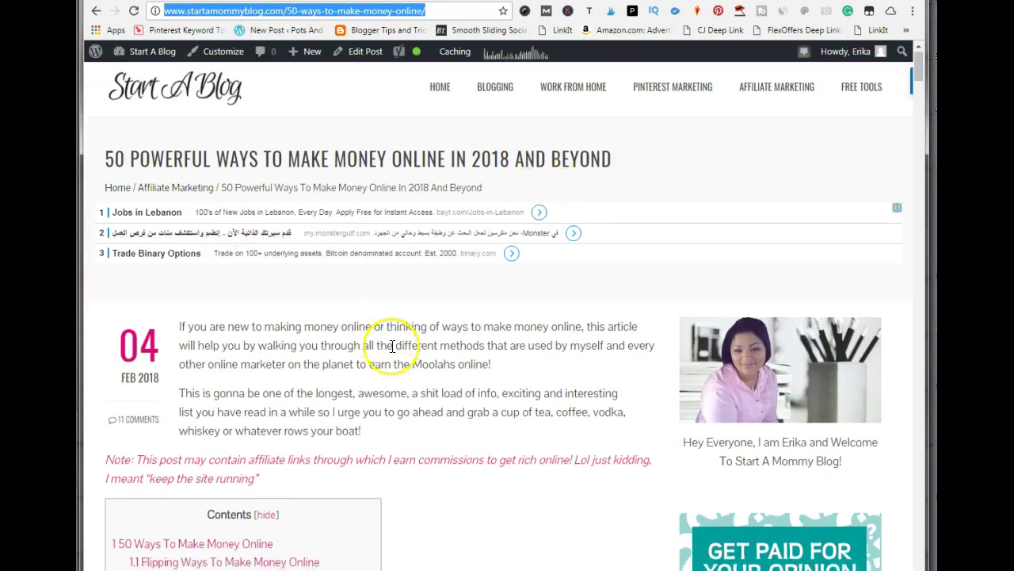
scroll(391, 347, down, 15)
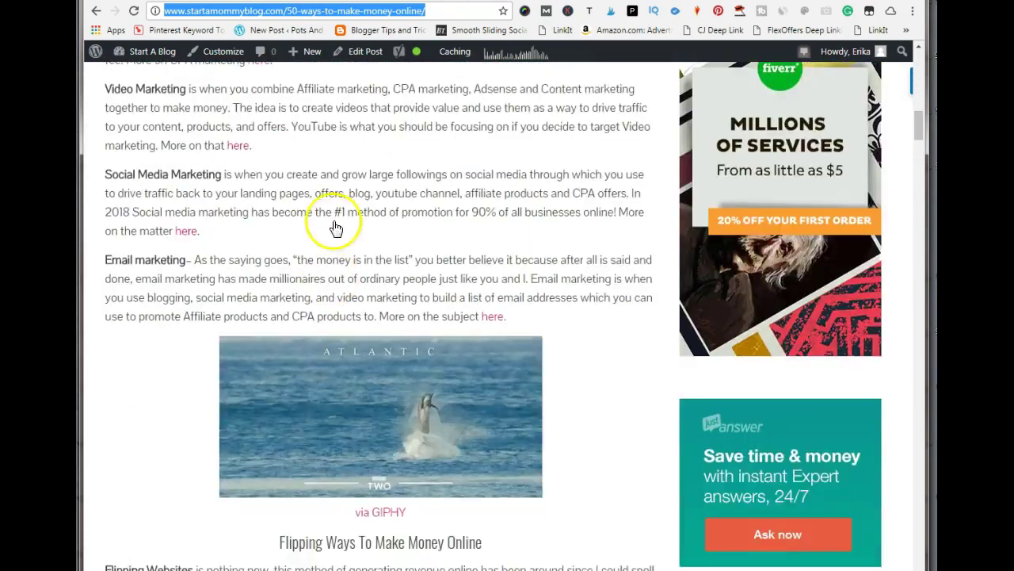
scroll(336, 228, down, 2)
scroll(340, 253, up, 20)
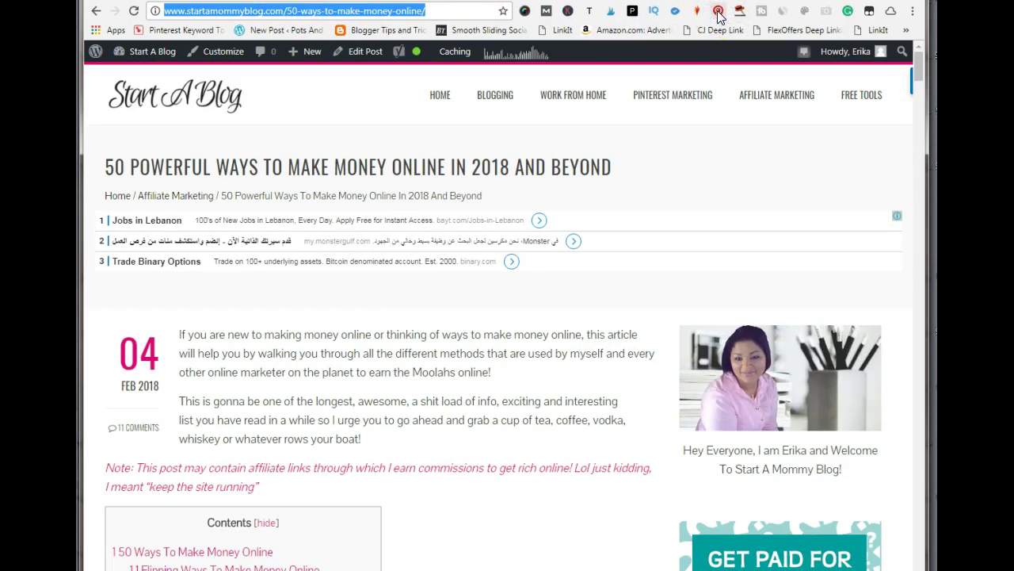
click(719, 13)
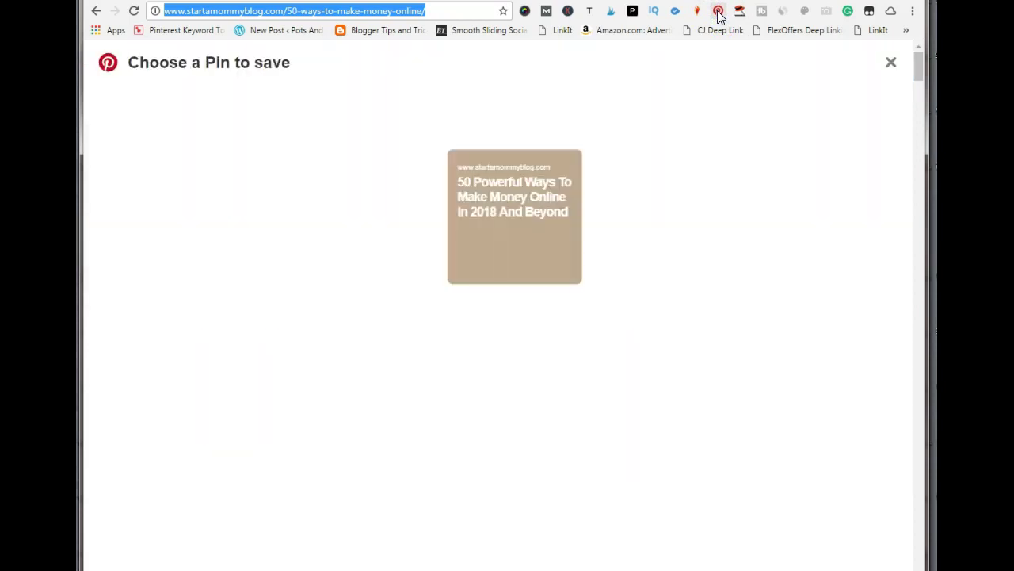
mouse_move(133, 204)
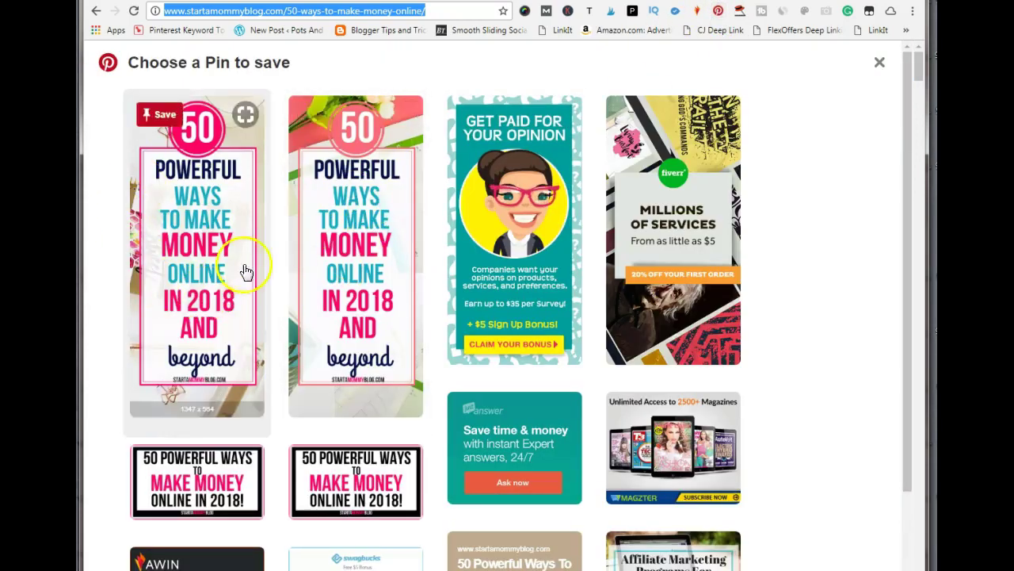
click(161, 119)
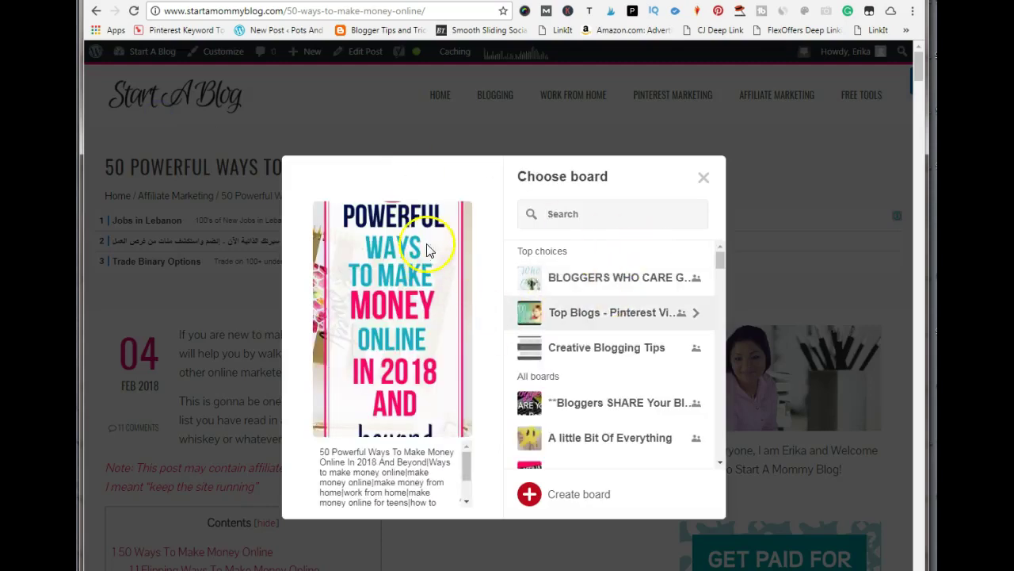
Step: Save the "50 Powerful Ways" Pin to the Work From Home group board and dismiss the confirmation
scroll(630, 285, down, 10)
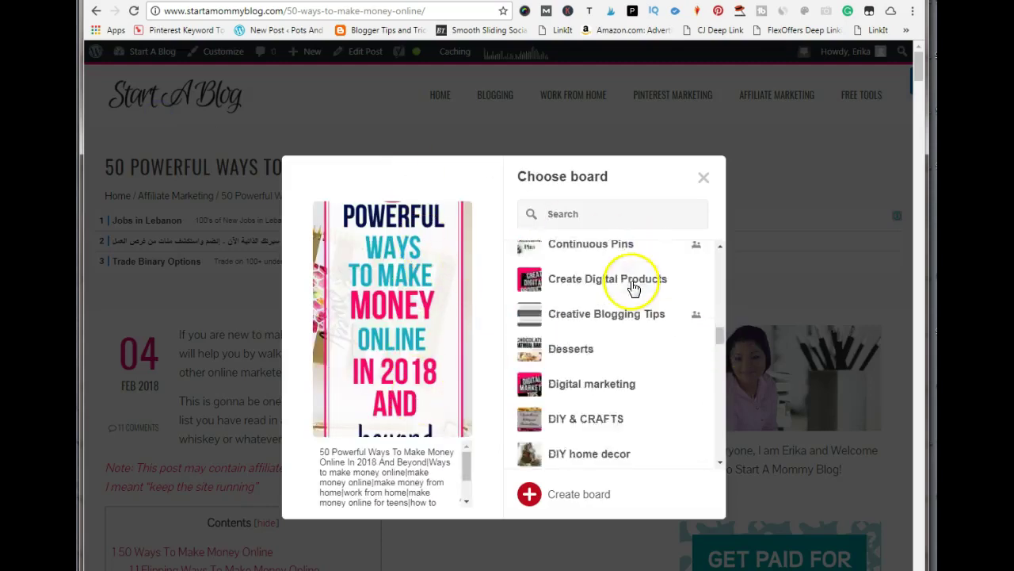
scroll(639, 305, down, 10)
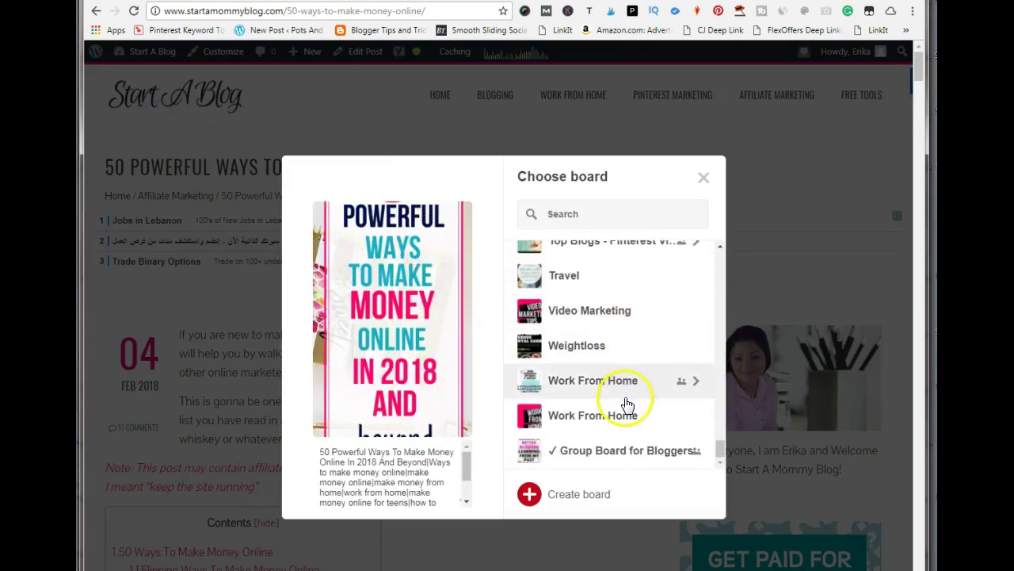
click(684, 383)
click(672, 259)
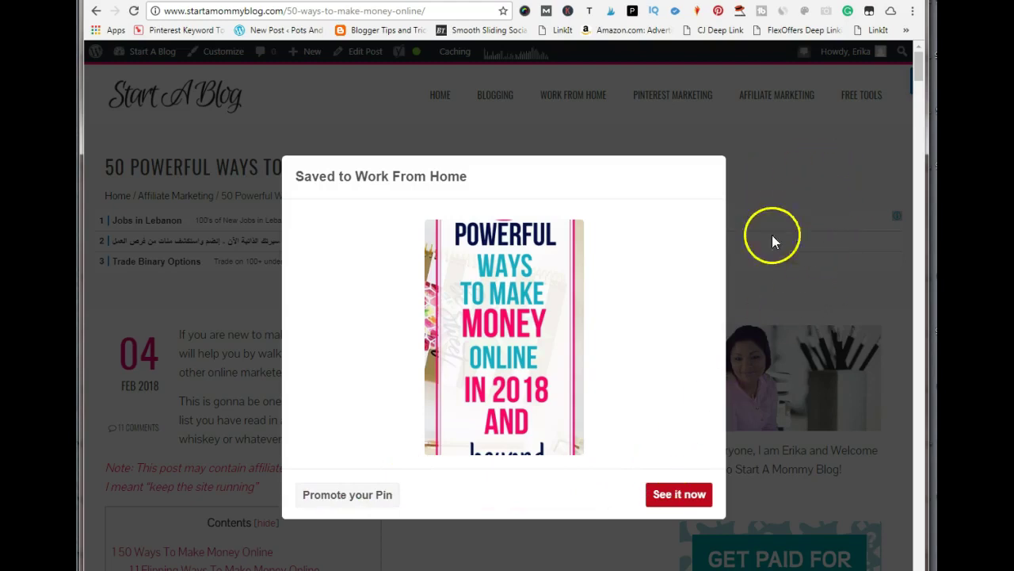
click(761, 187)
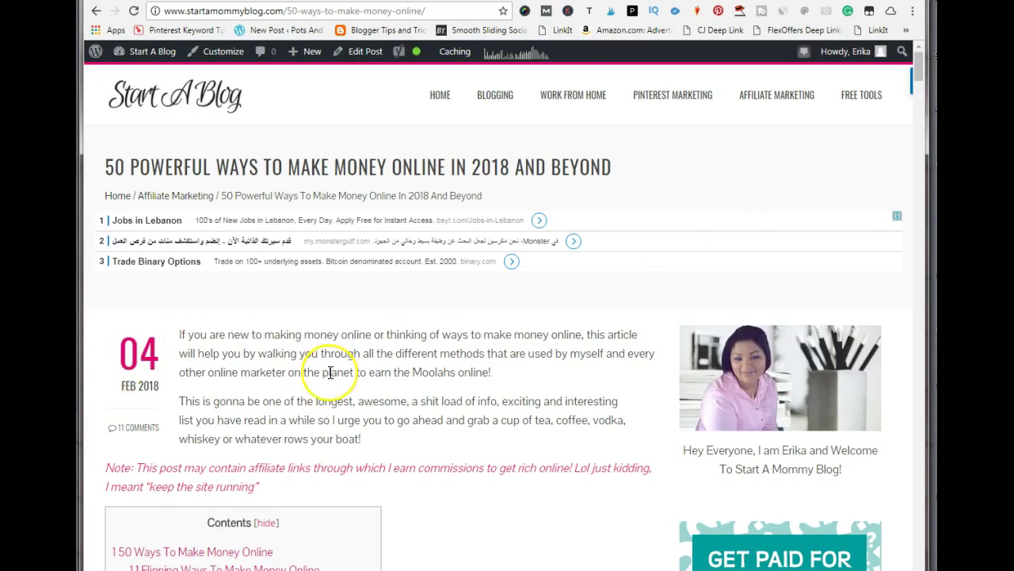